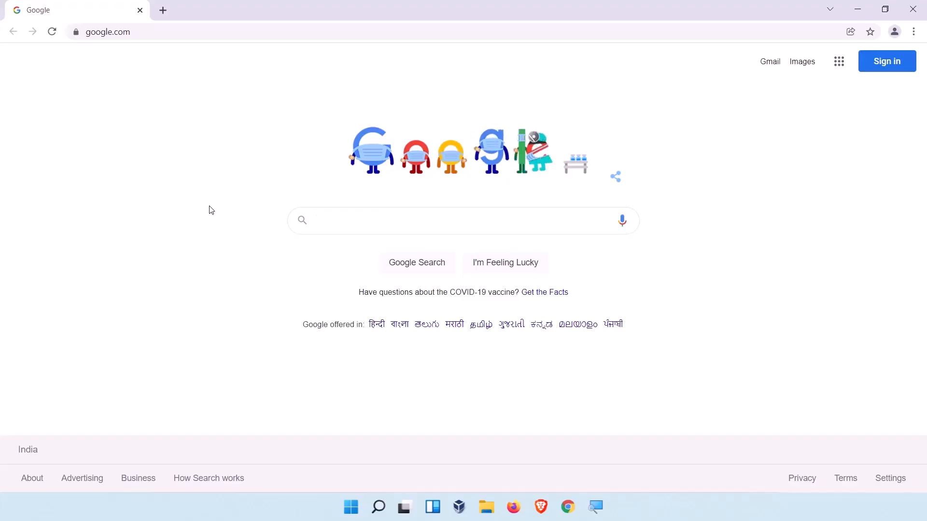
# - Search Google for "what is my ip" and select the public IP address in the result
pyautogui.write('what')
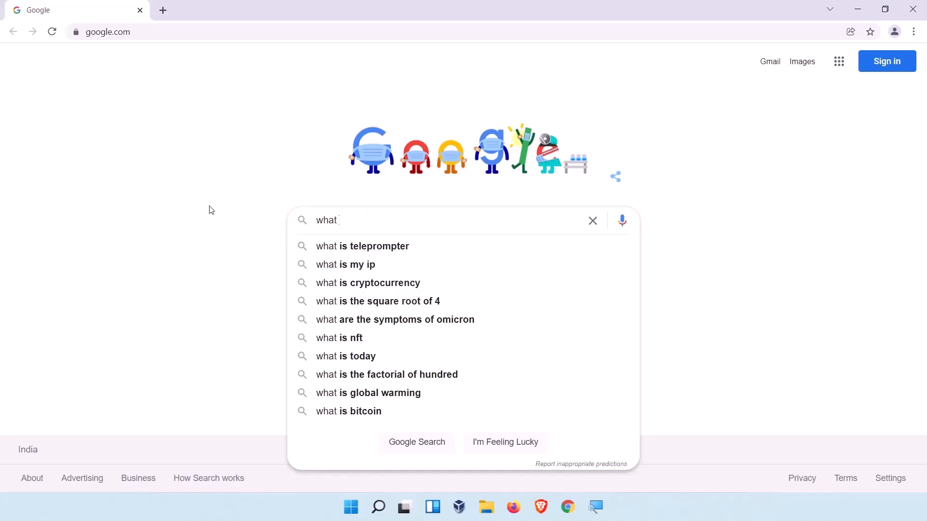
pyautogui.press('Down')
pyautogui.press('Down')
pyautogui.press('Return')
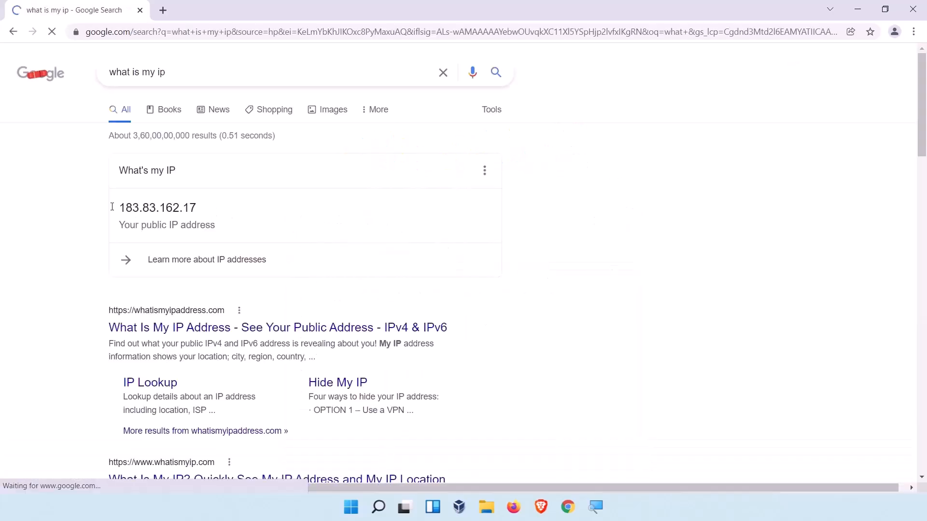
pyautogui.moveTo(121, 207); pyautogui.dragTo(200, 208)
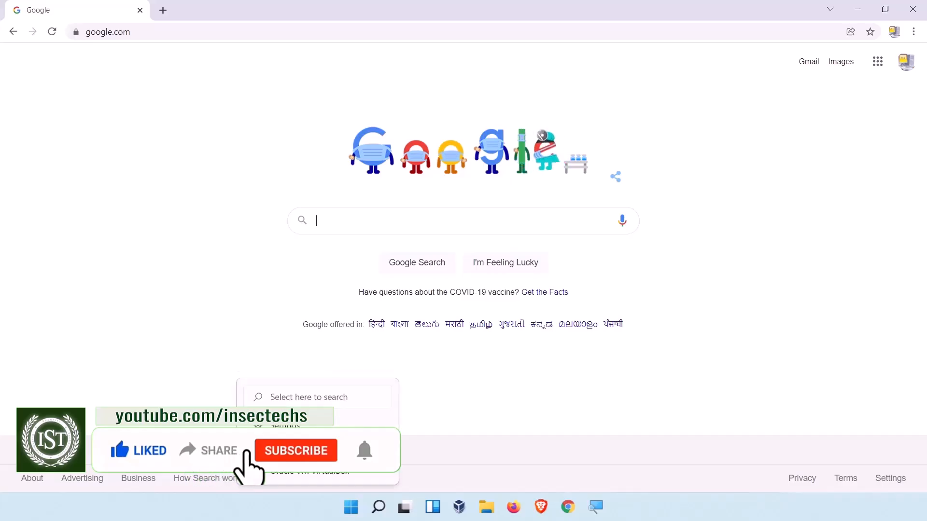
# - Open the Settings app and go to the VPN page under Network & internet
pyautogui.click(378, 507)
pyautogui.write('sett')
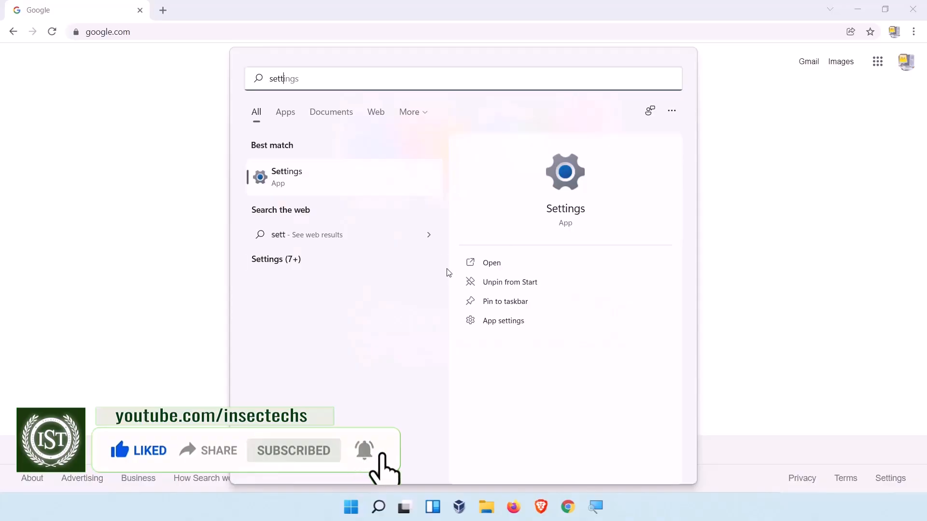
pyautogui.click(349, 186)
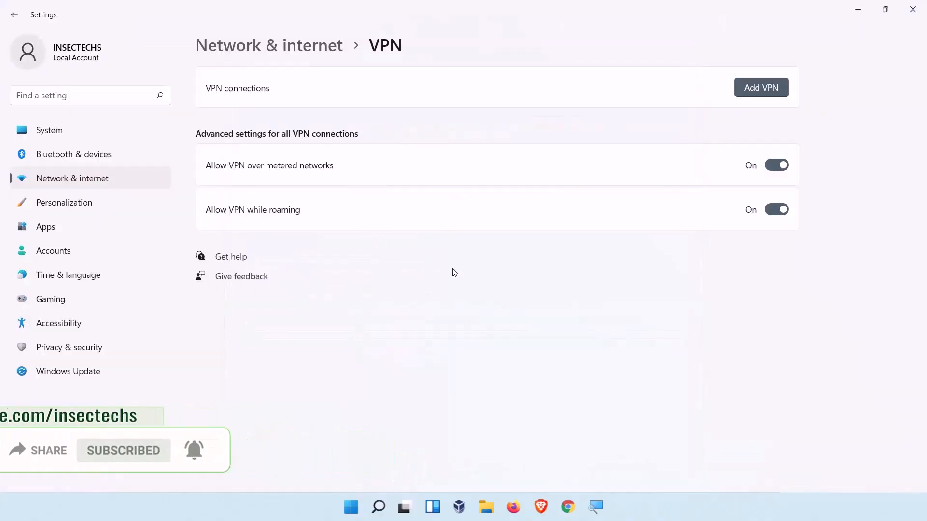
pyautogui.click(72, 179)
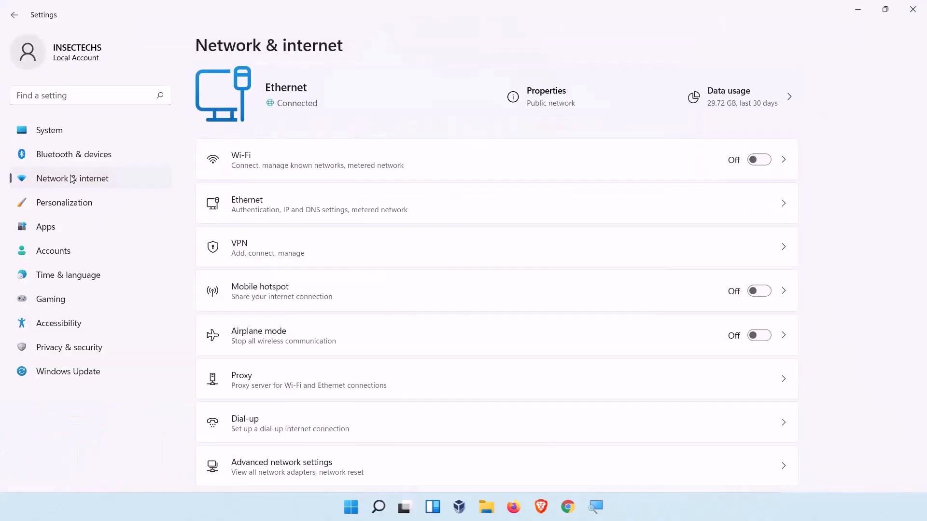
pyautogui.click(68, 162)
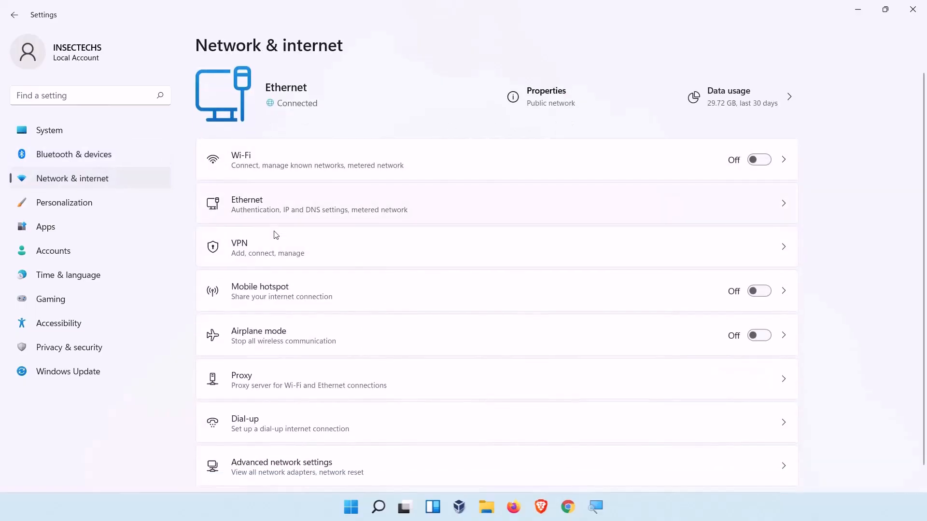
pyautogui.click(291, 249)
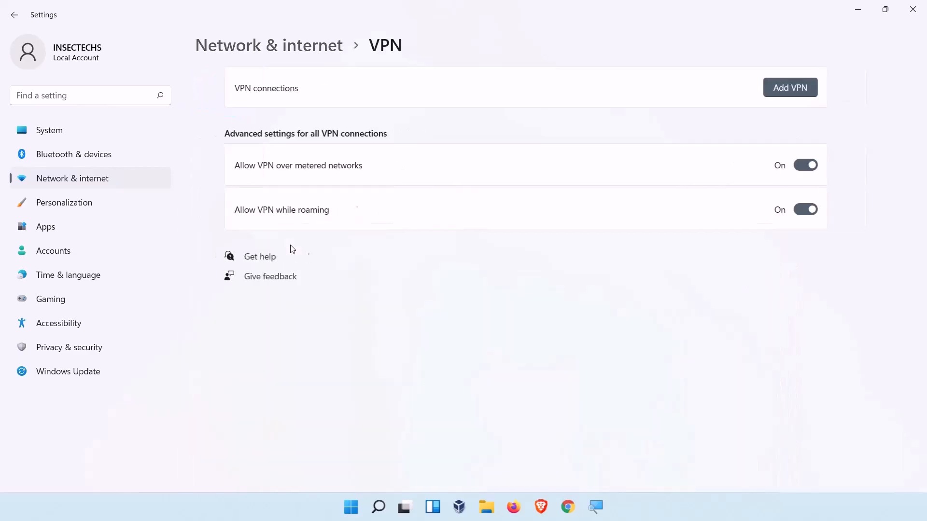
# - In the Windows 10 virtual machine, open Settings and go to the VPN section of Network & Internet
pyautogui.click(765, 89)
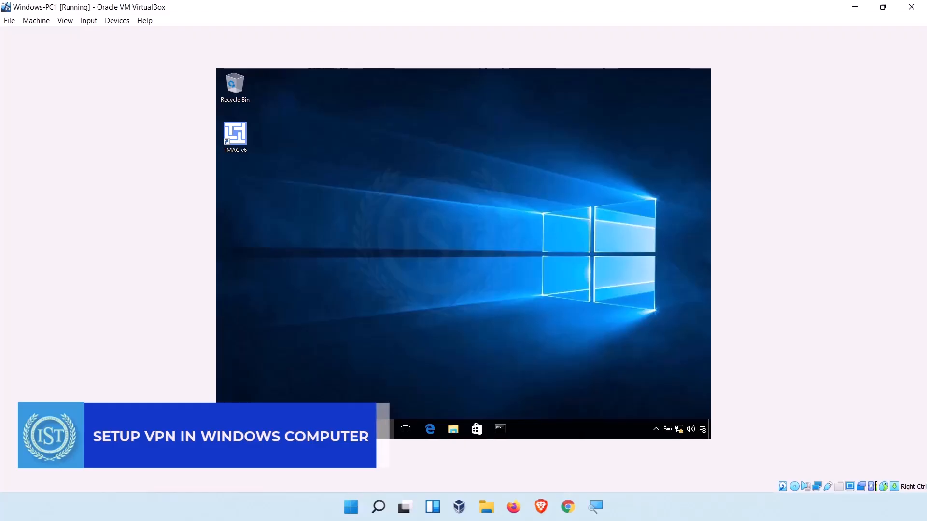
pyautogui.click(228, 430)
pyautogui.click(227, 429)
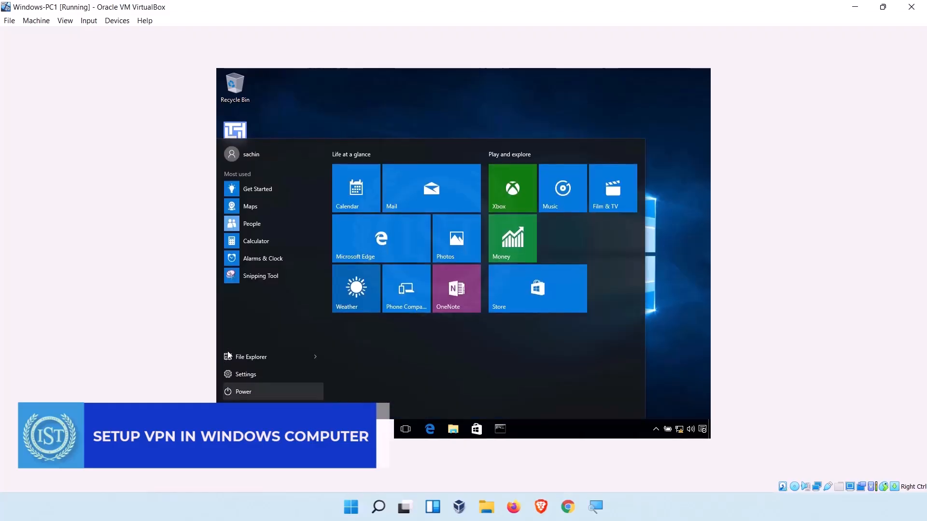
pyautogui.click(242, 376)
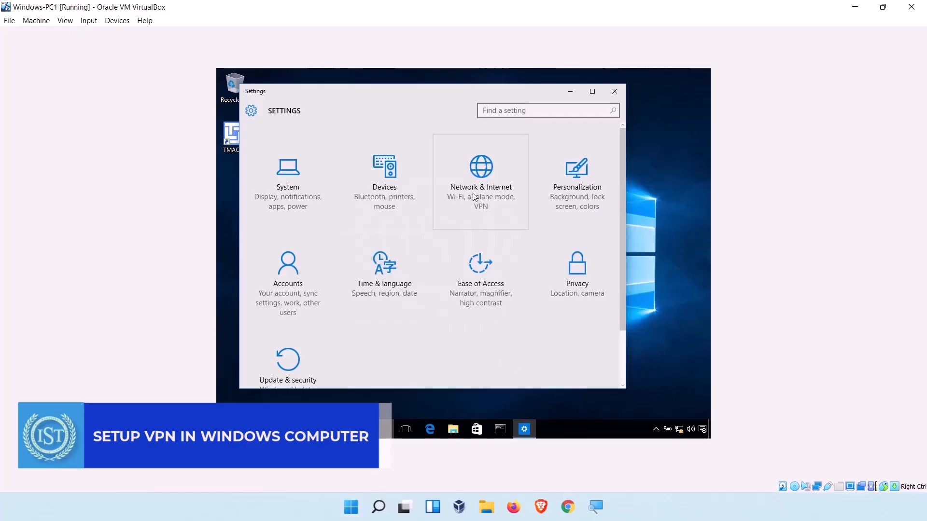
pyautogui.click(493, 196)
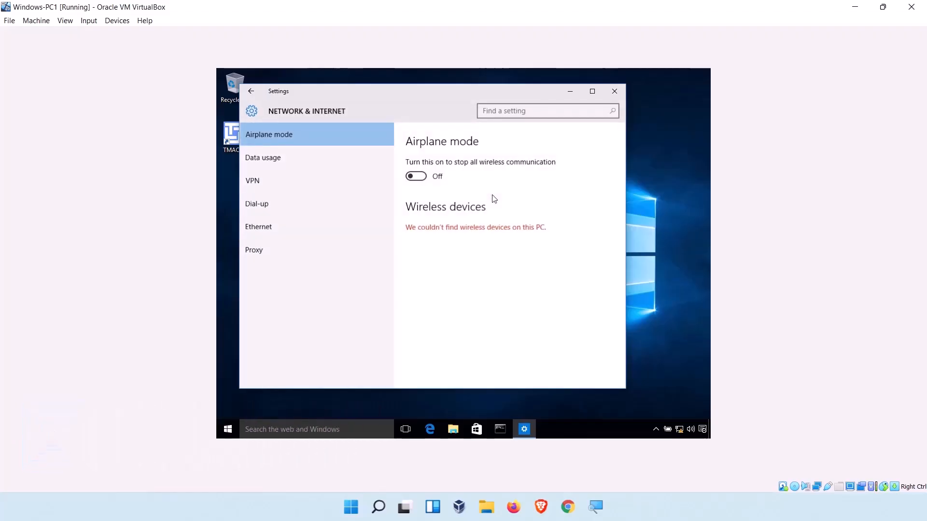
pyautogui.click(254, 179)
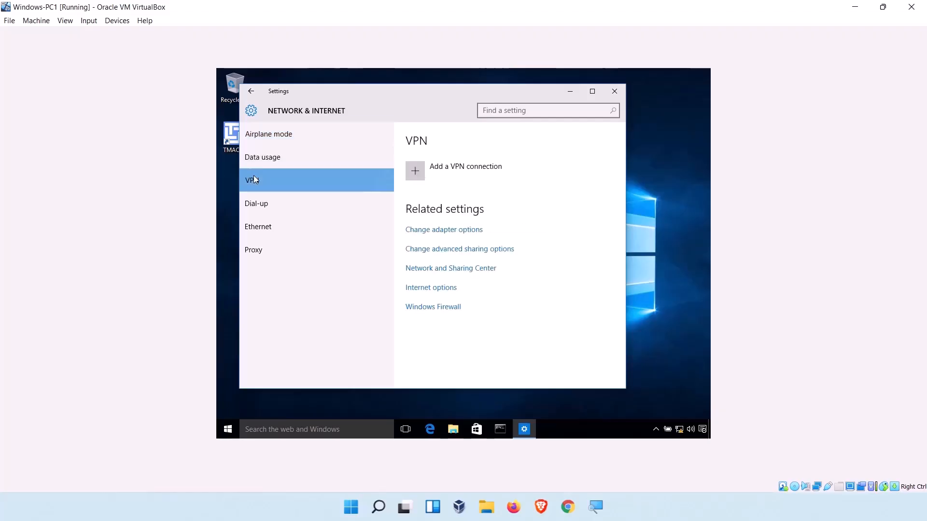
pyautogui.click(422, 173)
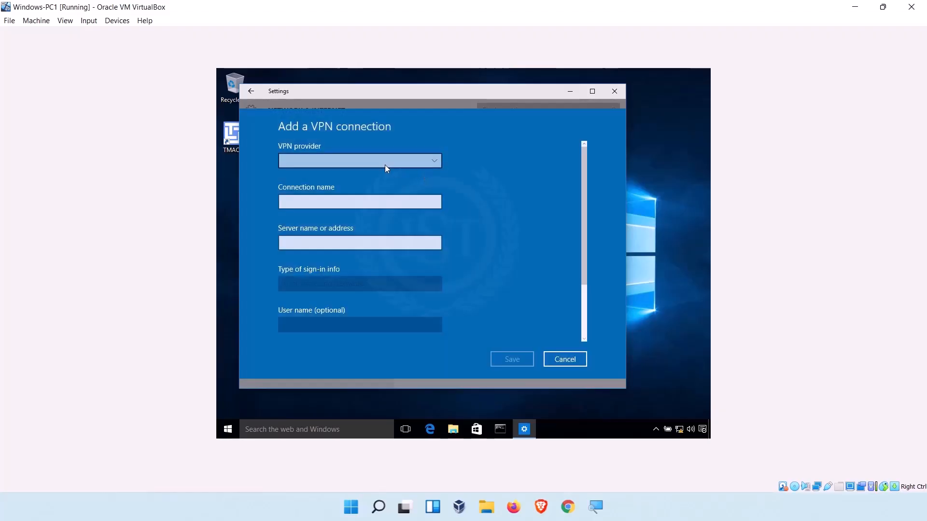
pyautogui.click(383, 161)
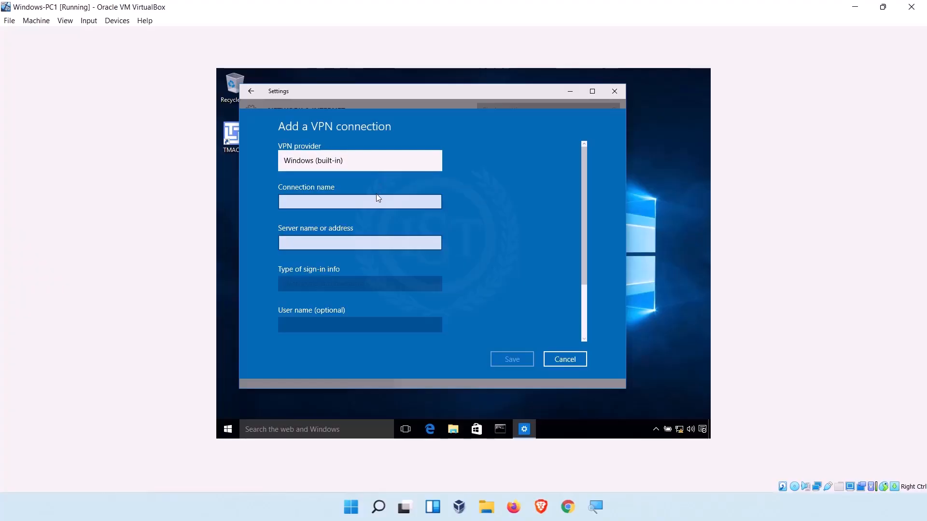
pyautogui.click(373, 163)
pyautogui.click(320, 245)
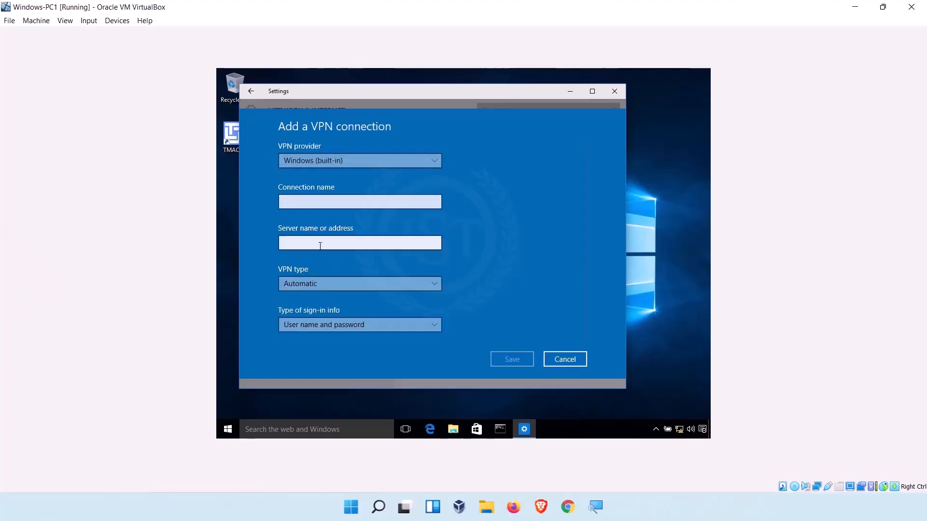
pyautogui.click(319, 290)
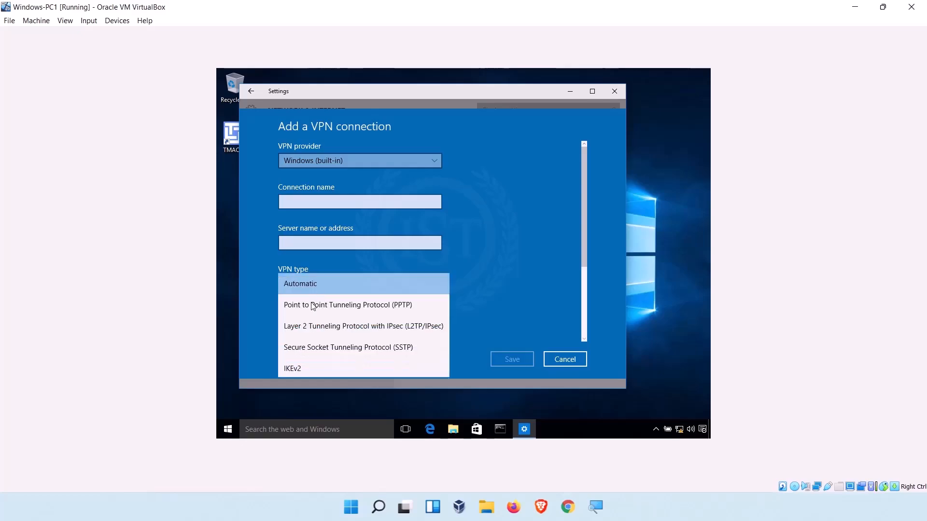
pyautogui.click(448, 244)
pyautogui.scroll(-3, 361, 326)
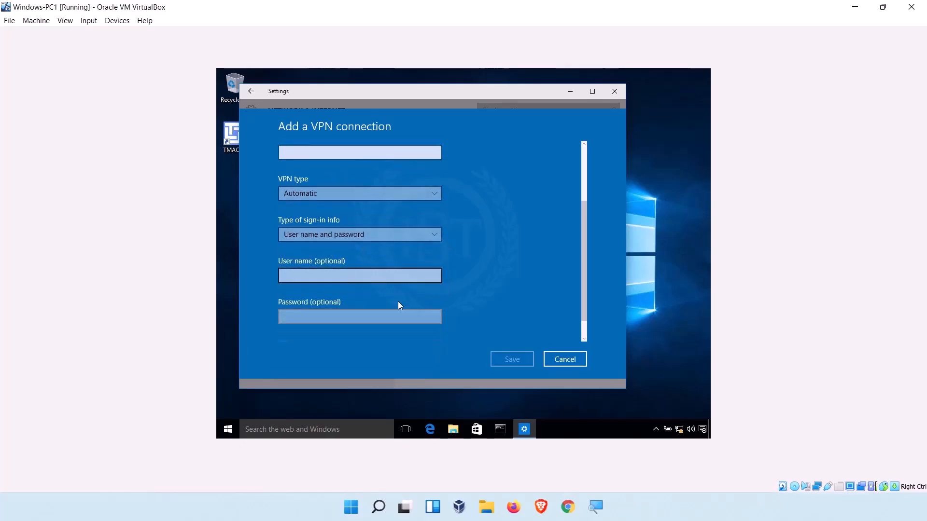
pyautogui.click(555, 360)
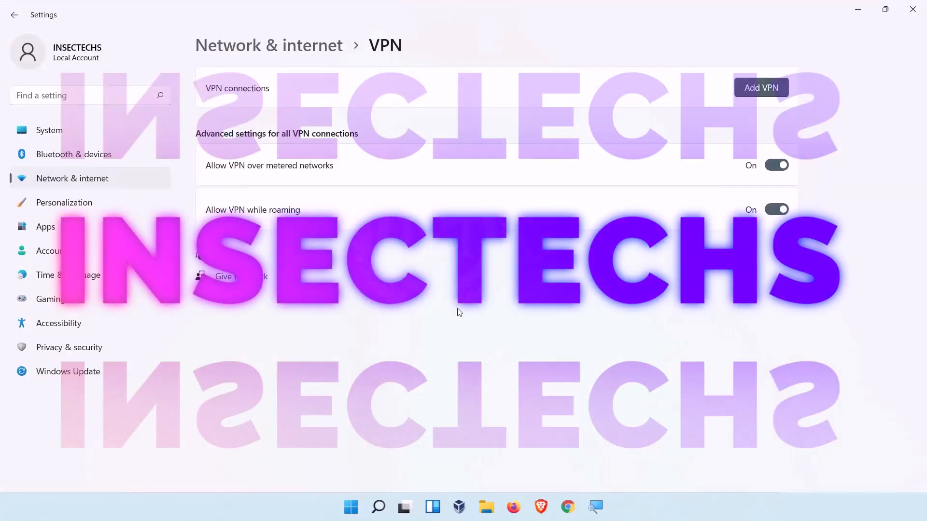
# - Start adding a VPN connection and set the VPN provider to Windows (built-in)
pyautogui.click(782, 88)
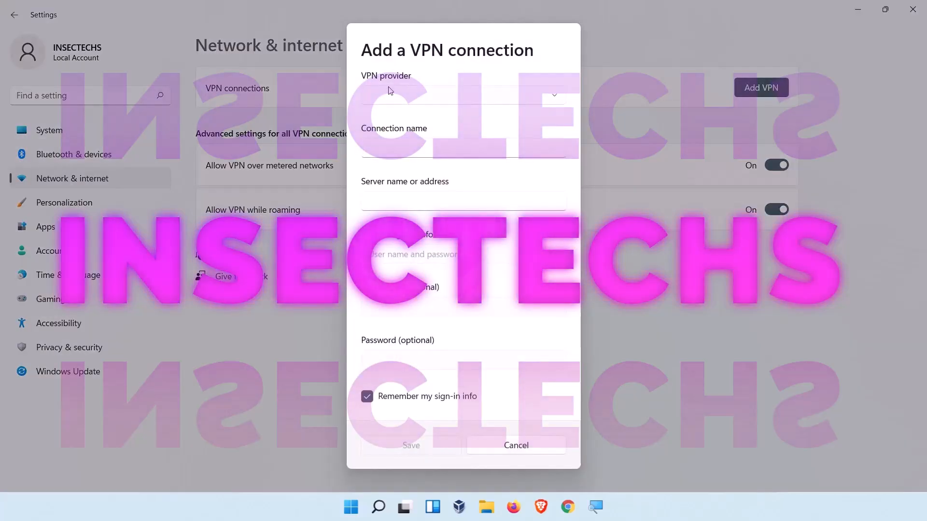
pyautogui.click(388, 93)
pyautogui.click(388, 99)
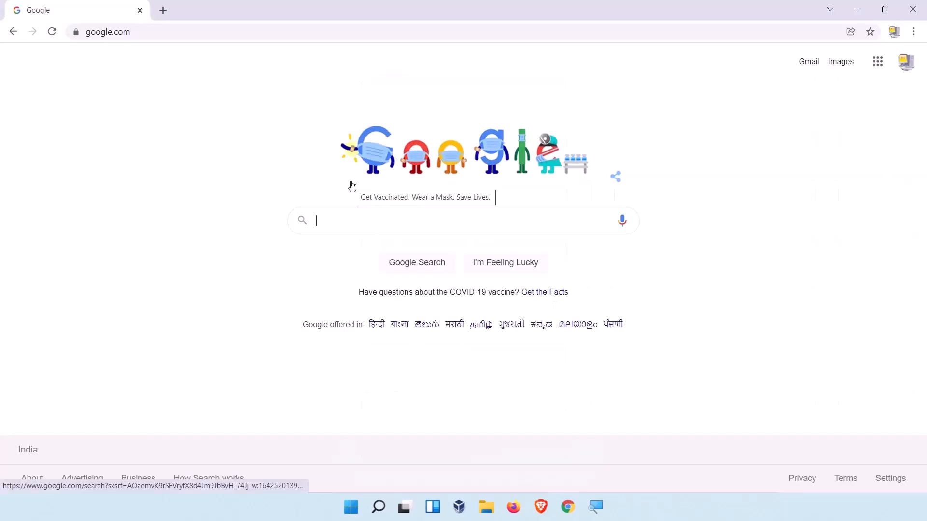
# - Switch to the browser, search Google for vpnbook, and open the VPNBook website
pyautogui.write('vpnbook')
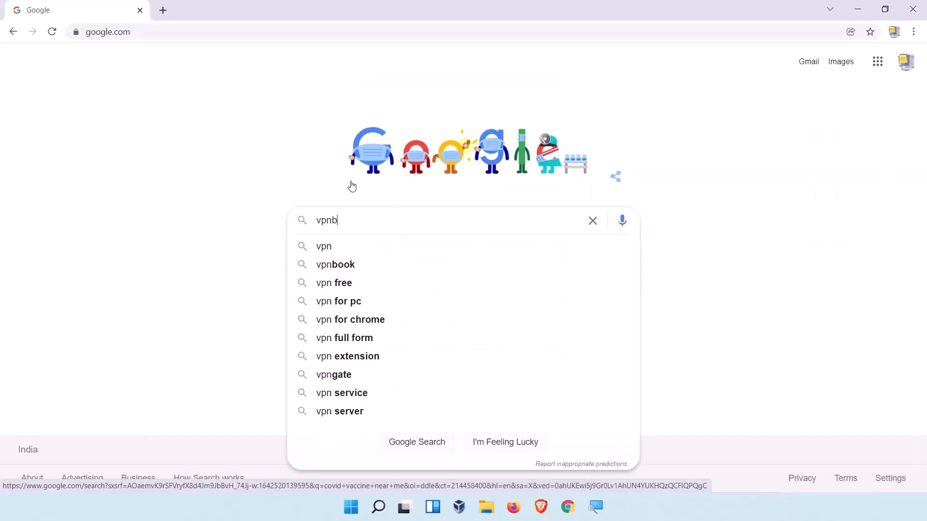
pyautogui.press('Return')
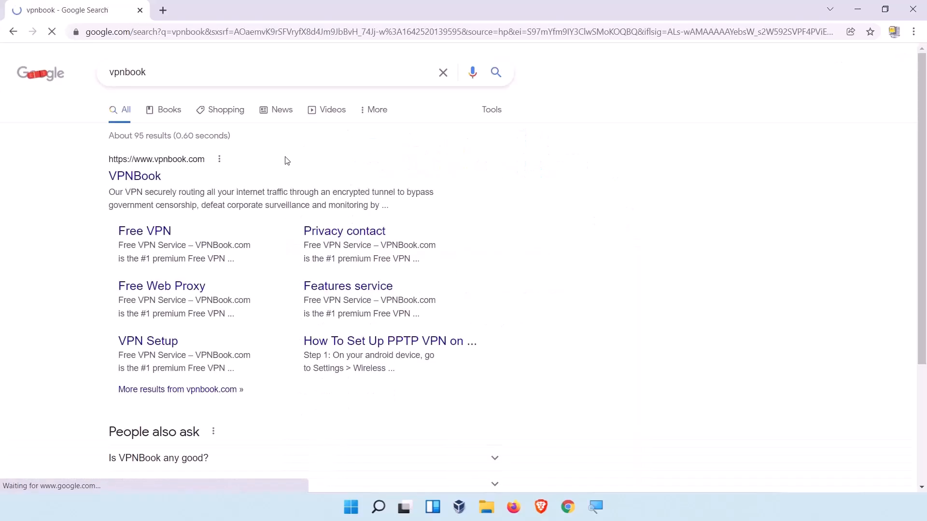
pyautogui.click(122, 178)
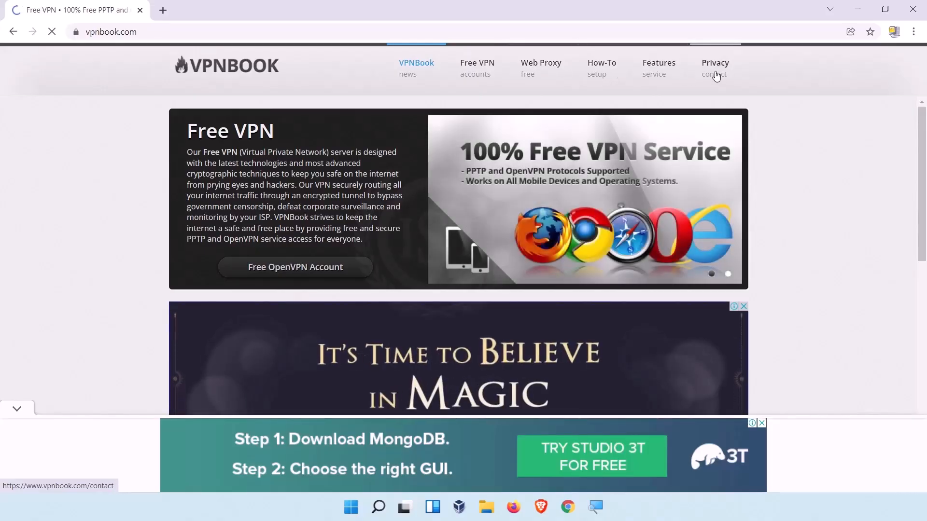
# - Open the Free VPN accounts page, dismiss the ad banner, and review the PPTP server list
pyautogui.click(491, 77)
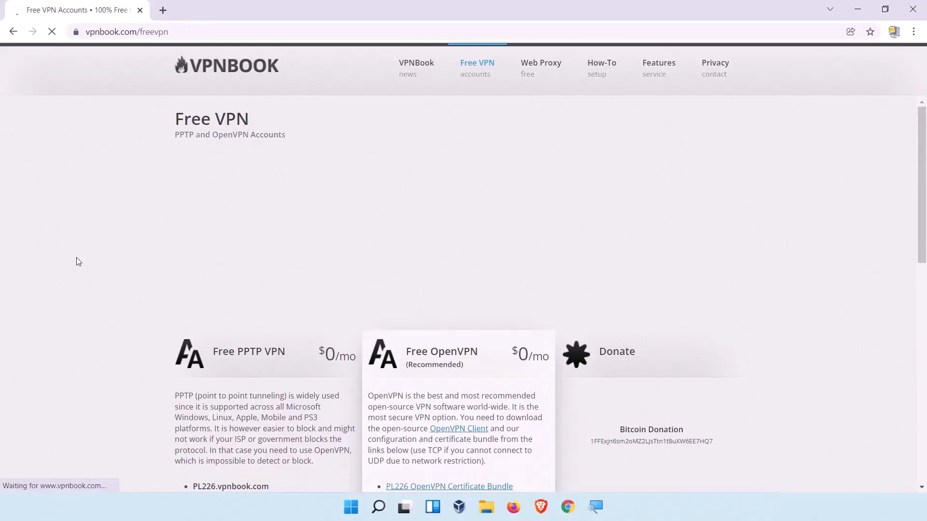
pyautogui.scroll(-3, 77, 256)
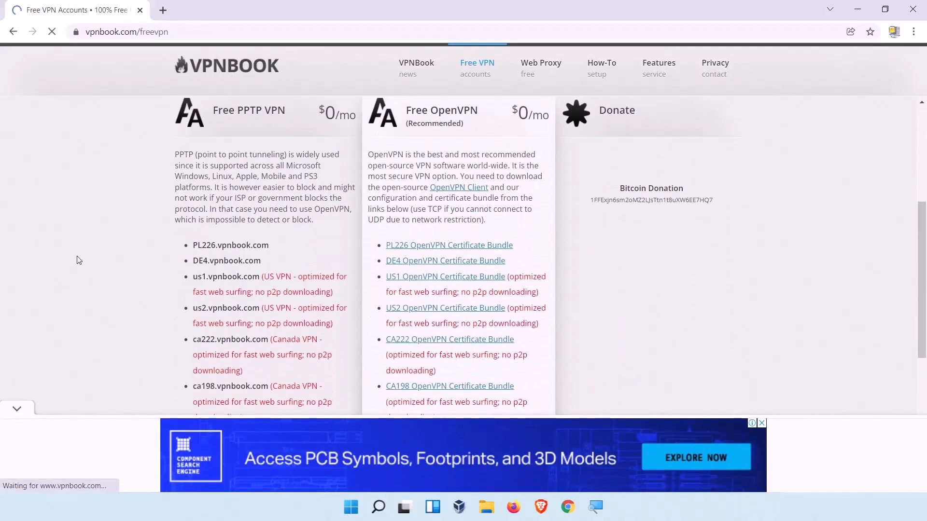
pyautogui.click(16, 410)
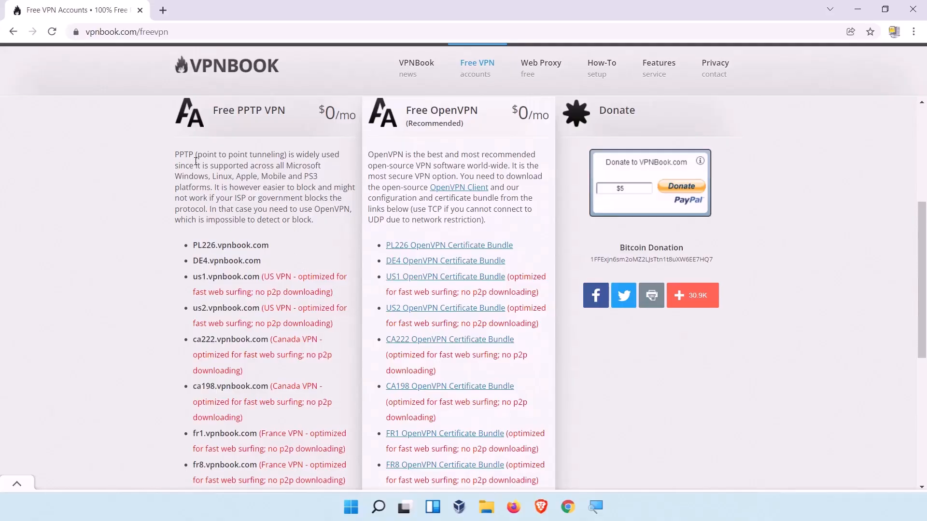
pyautogui.moveTo(193, 154); pyautogui.dragTo(286, 155)
pyautogui.click(196, 180)
pyautogui.moveTo(295, 244); pyautogui.dragTo(194, 245)
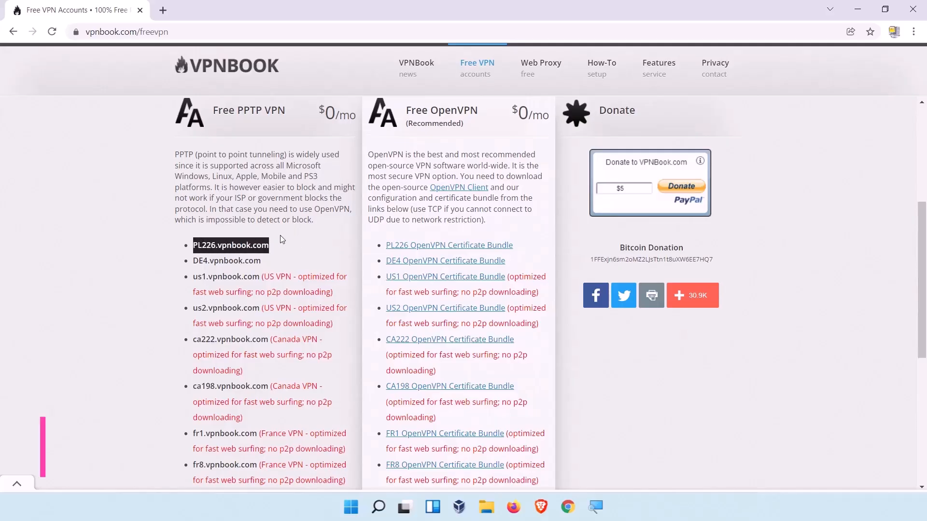
pyautogui.scroll(-3, 280, 240)
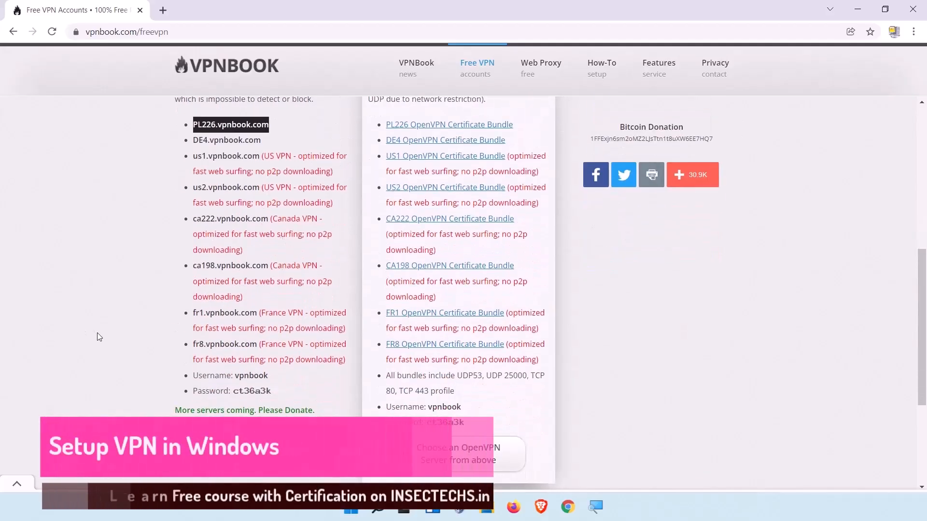
# - Copy the fr1.vpnbook.com server address from the PPTP server list
pyautogui.moveTo(256, 313); pyautogui.dragTo(193, 314)
pyautogui.hotkey('ctrl', 'c')
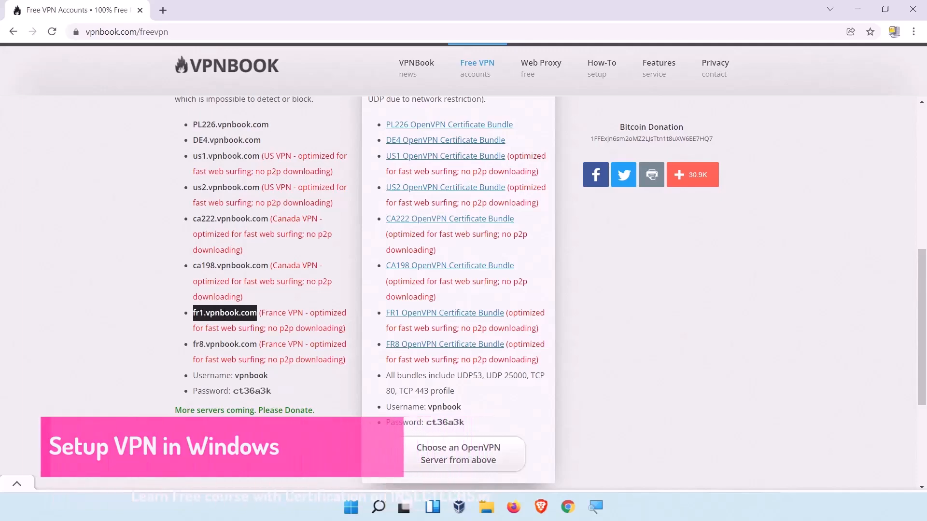
pyautogui.rightClick(227, 314)
pyautogui.click(238, 322)
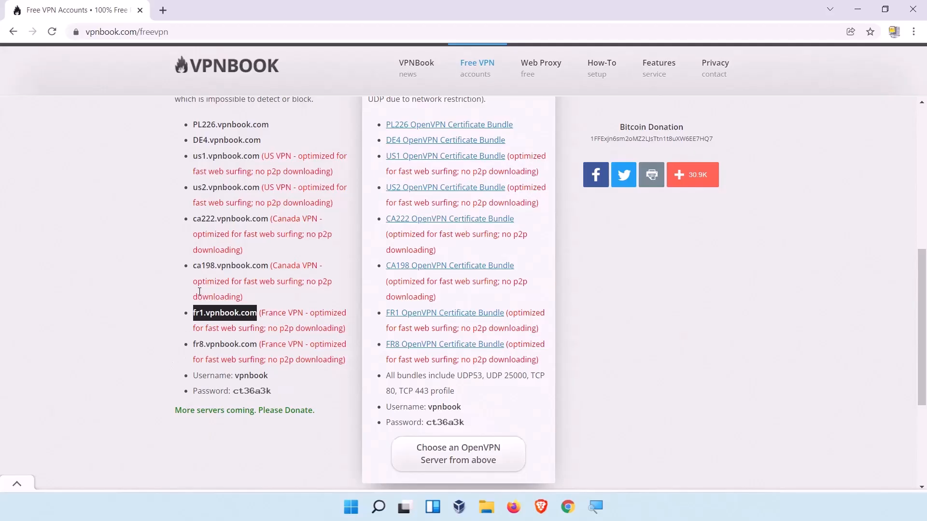
pyautogui.rightClick(235, 314)
pyautogui.click(245, 323)
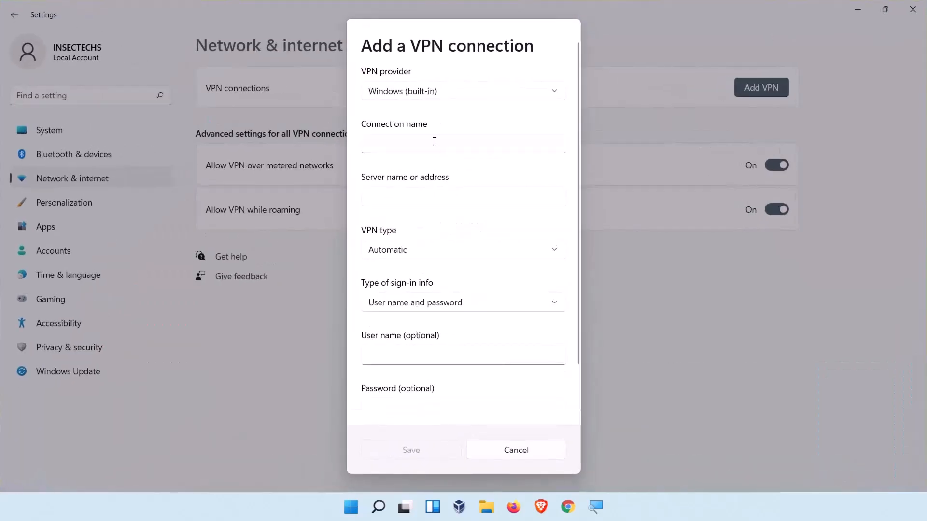
# - Back in the VPN dialog, name the connection FREEVPN and paste fr1.vpnbook.com as the server address
pyautogui.click(435, 141)
pyautogui.write('FREEVPN')
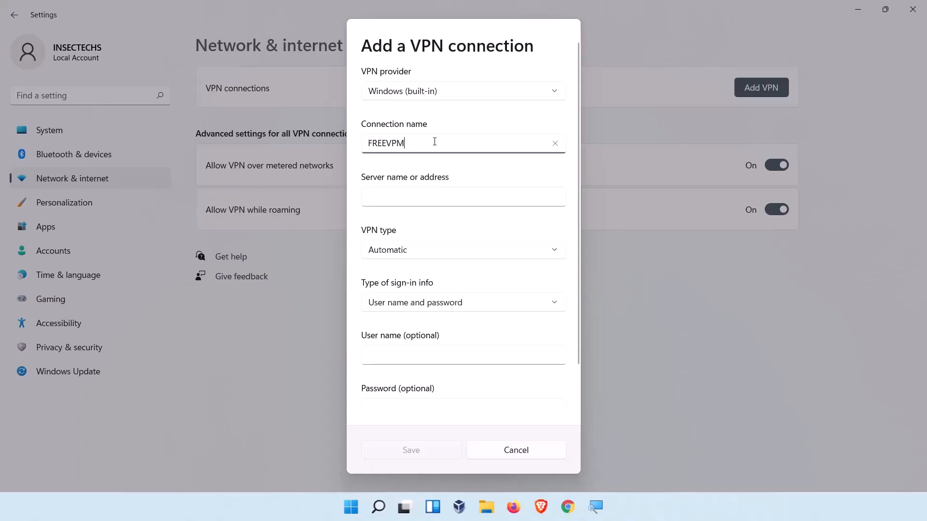
pyautogui.press('Tab')
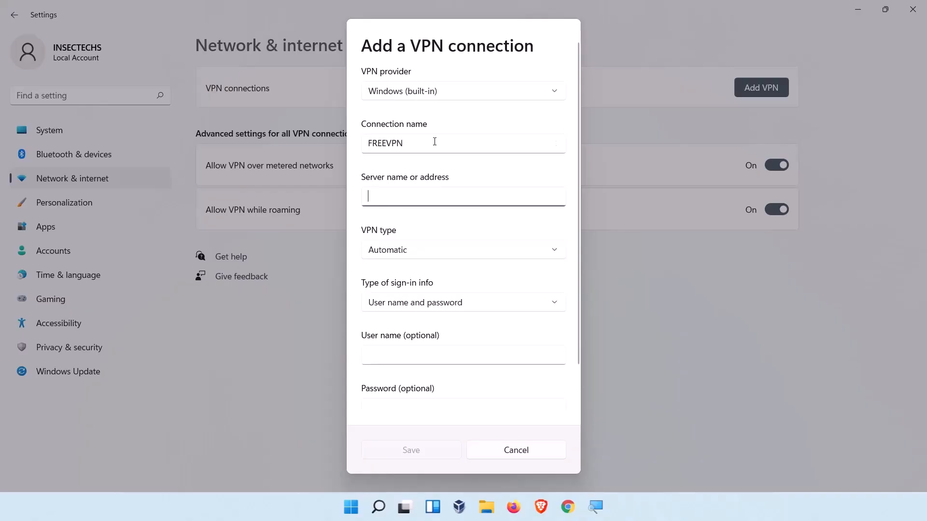
pyautogui.hotkey('ctrl', 'v')
# - Set the VPN type to Point to Point Tunneling Protocol (PPTP)
pyautogui.click(436, 251)
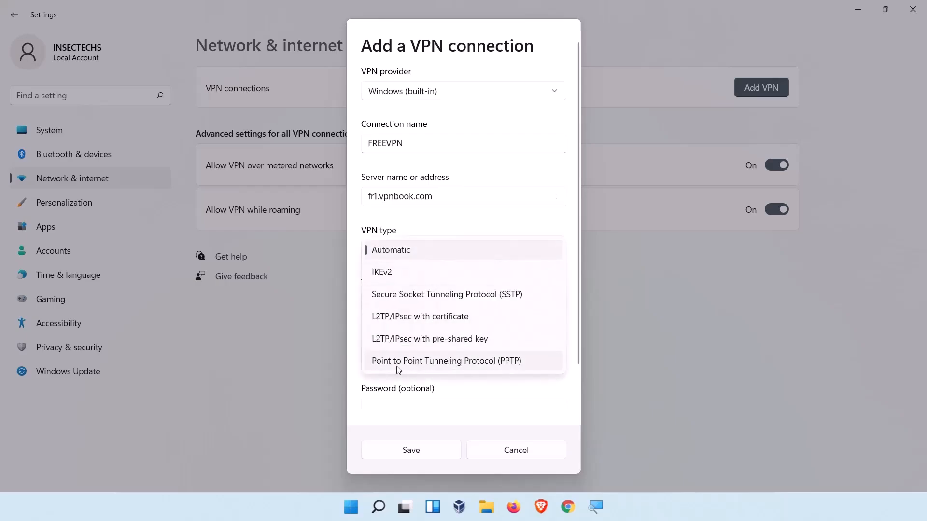
pyautogui.click(477, 366)
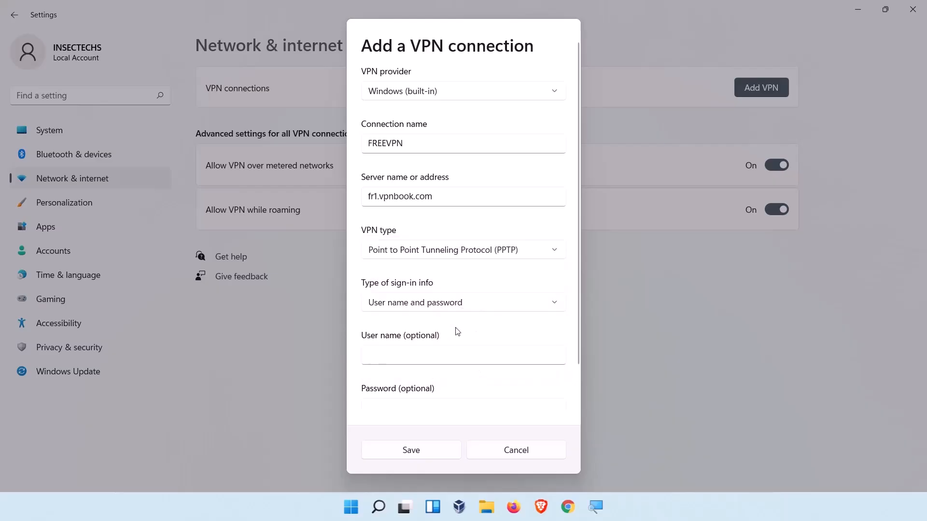
pyautogui.scroll(-2, 455, 331)
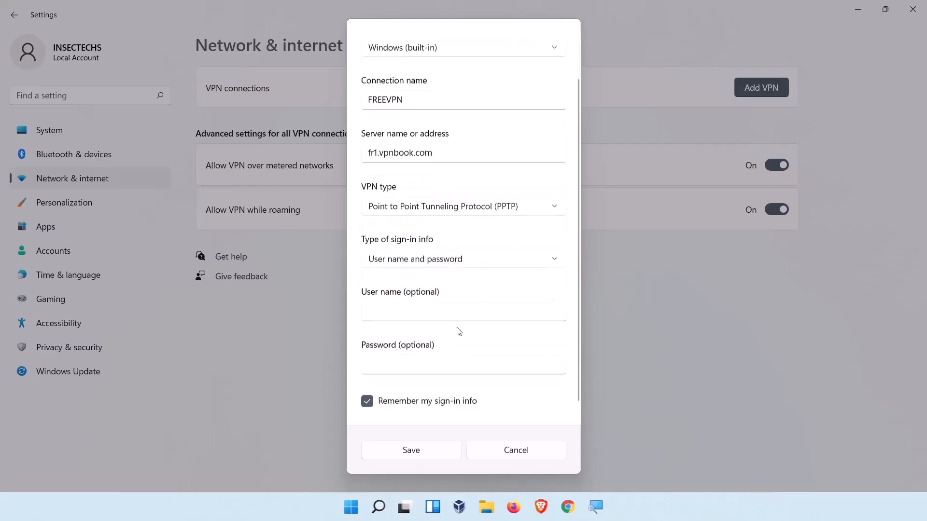
# - Keep User name and password as the sign-in type, then select the vpnbook username on the VPNBook page
pyautogui.click(418, 260)
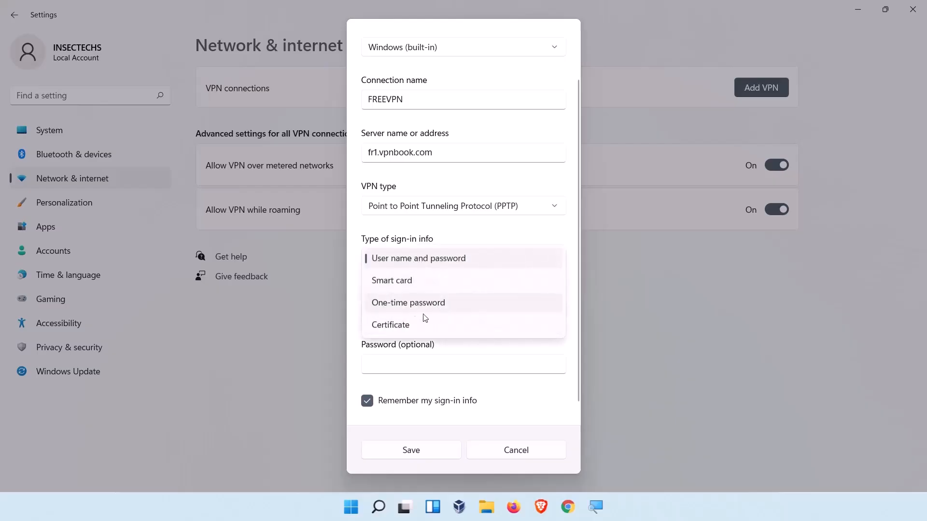
pyautogui.click(485, 343)
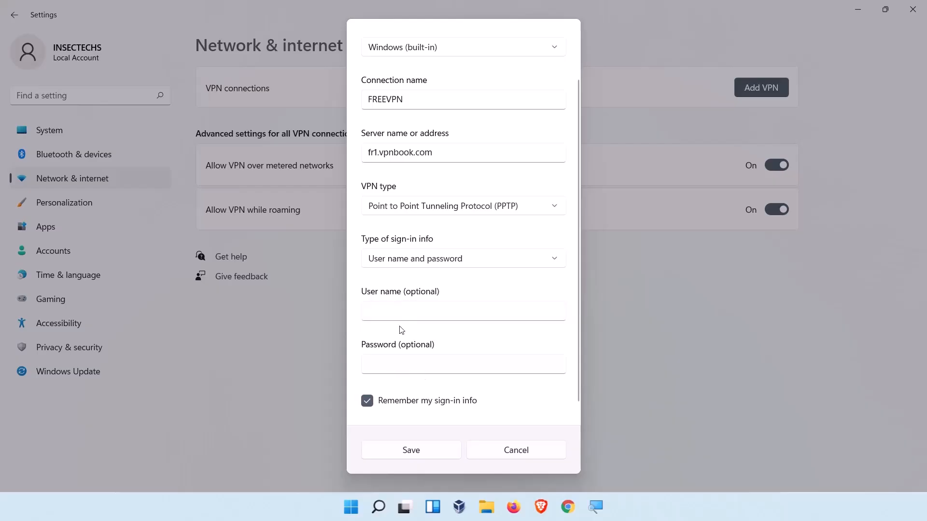
pyautogui.click(568, 506)
pyautogui.scroll(-4, 296, 414)
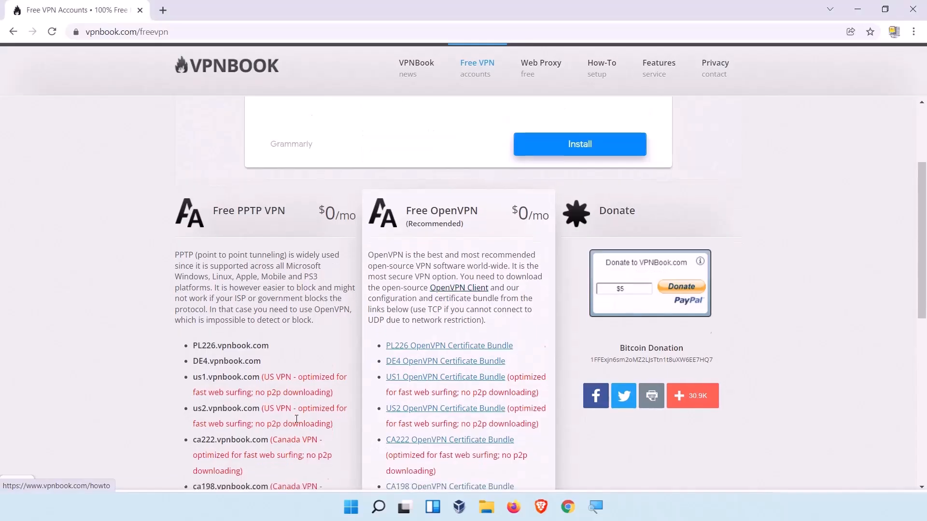
pyautogui.doubleClick(256, 363)
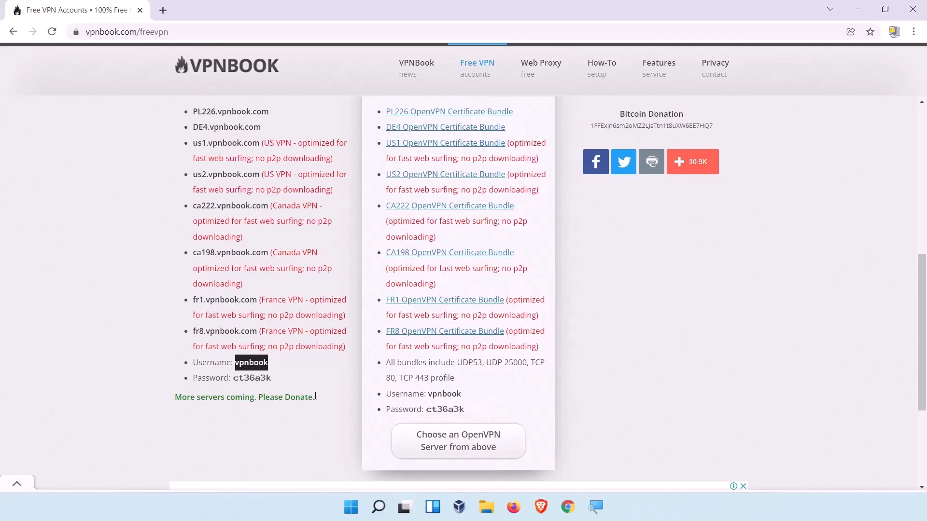
pyautogui.hotkey('alt', 'Tab')
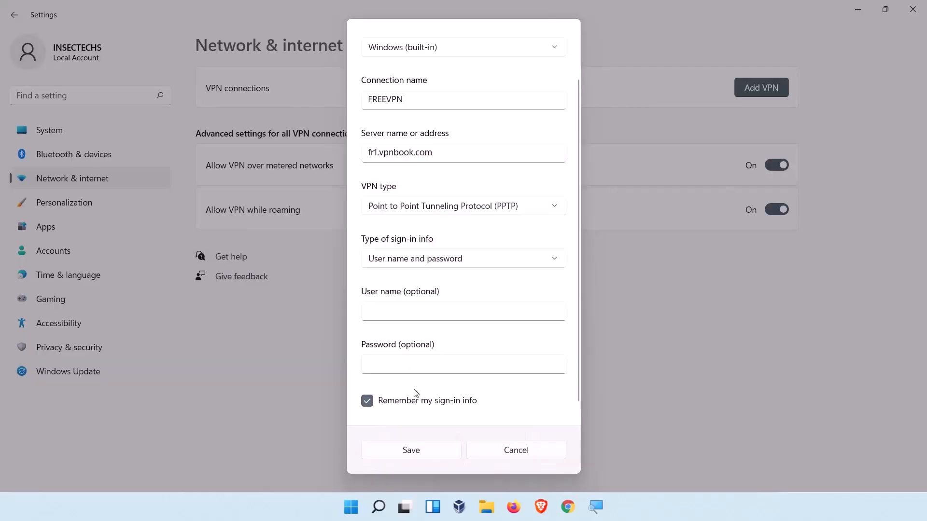
# - Save the FREEVPN connection and start connecting to it
pyautogui.click(416, 451)
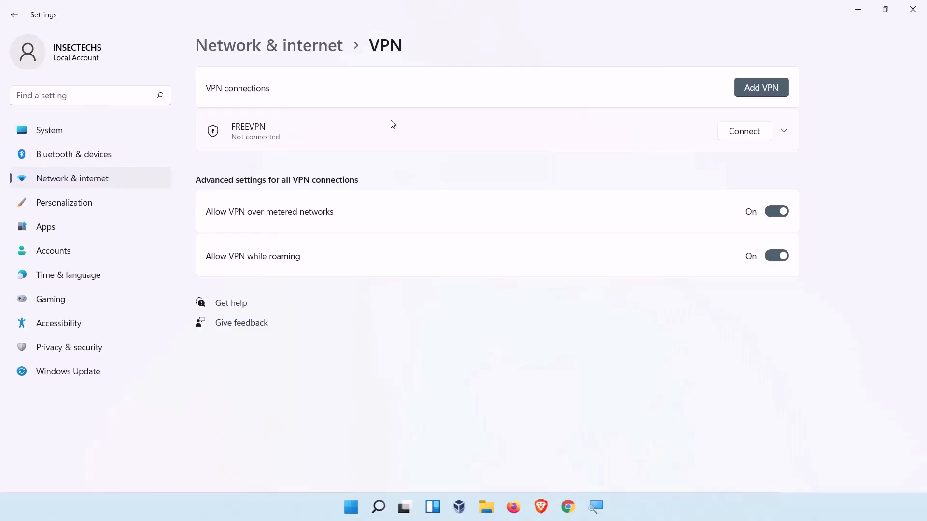
pyautogui.click(738, 134)
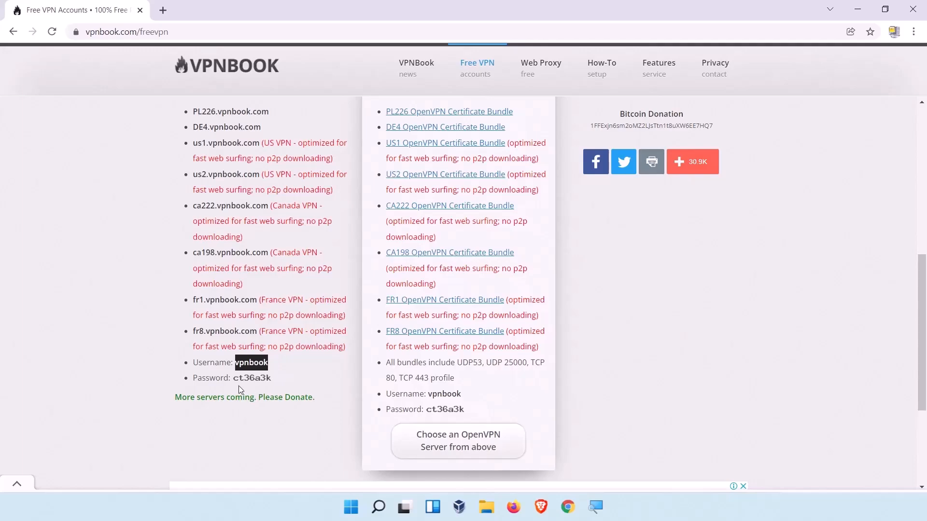
# - Try to sign in to FREEVPN with the copied vpnbook username and the VPNBook account password, revealing the password to check it
pyautogui.rightClick(259, 363)
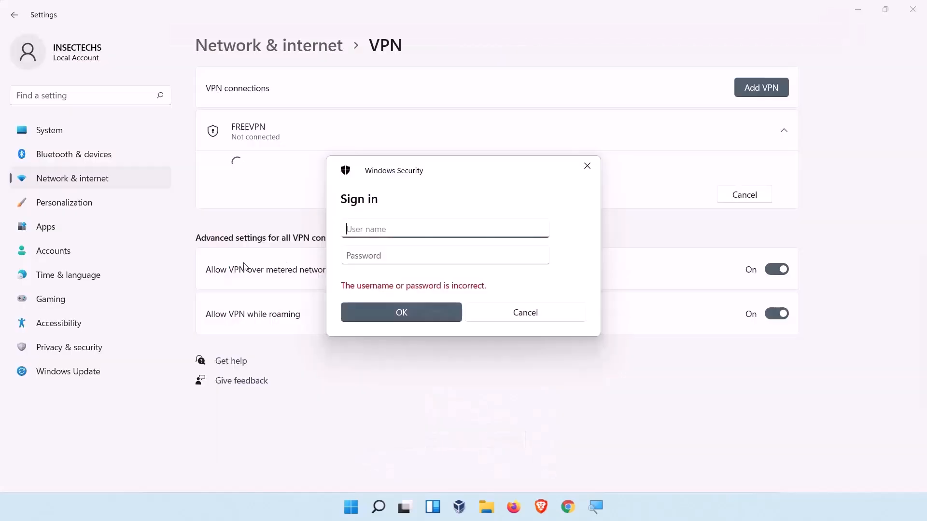
pyautogui.hotkey('ctrl', 'v')
pyautogui.click(403, 254)
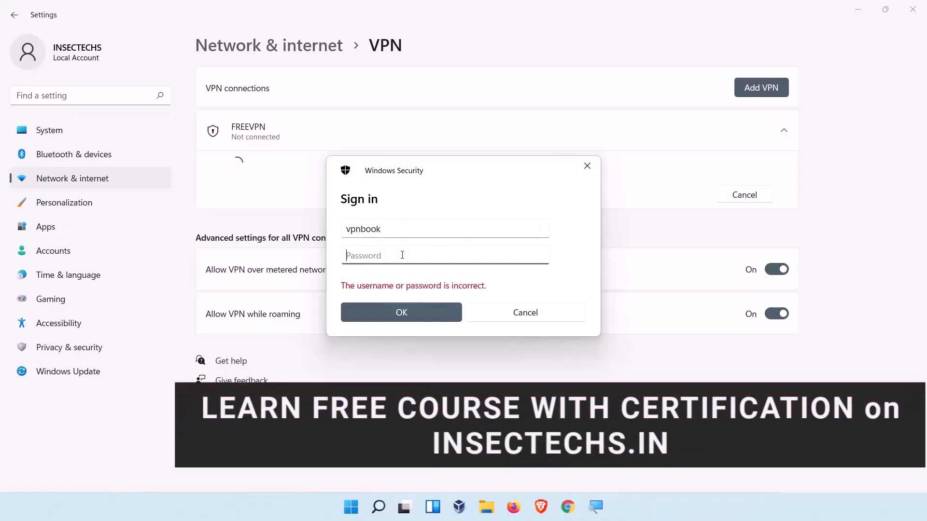
pyautogui.write('••••')
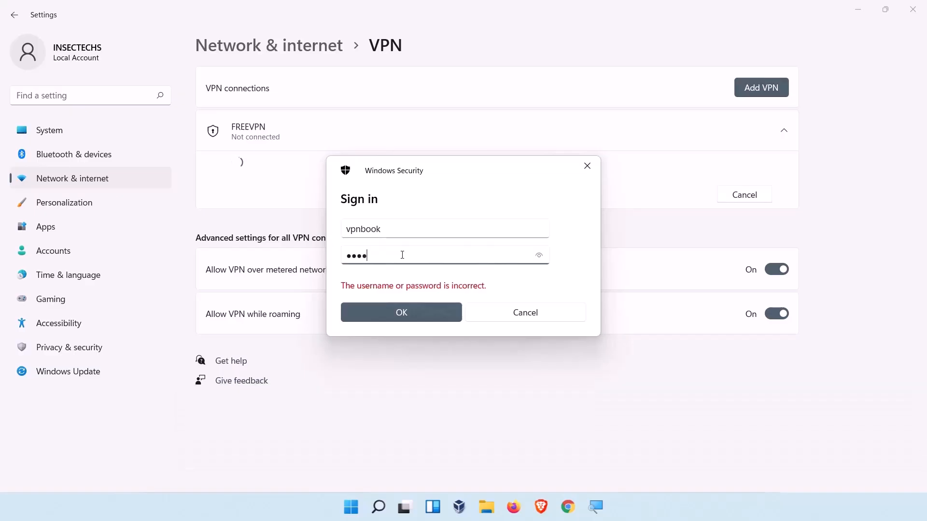
pyautogui.click(545, 258)
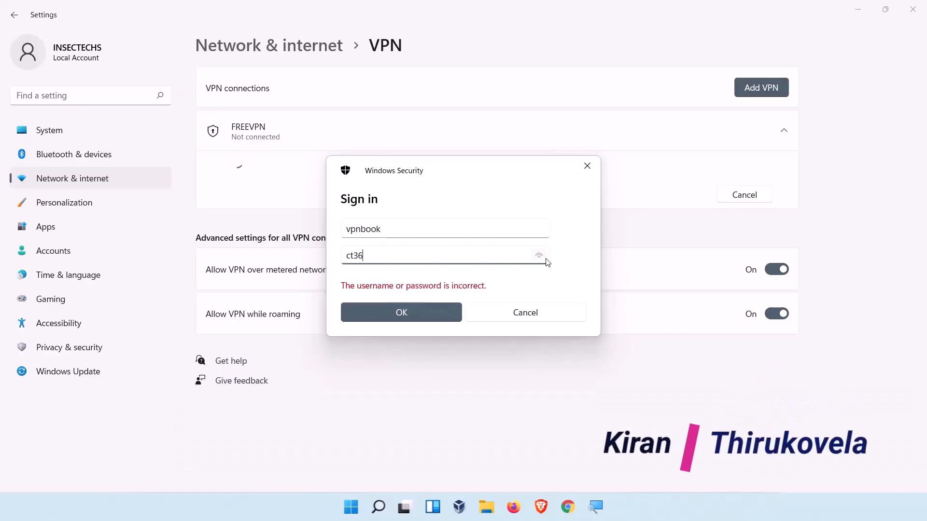
pyautogui.write('••')
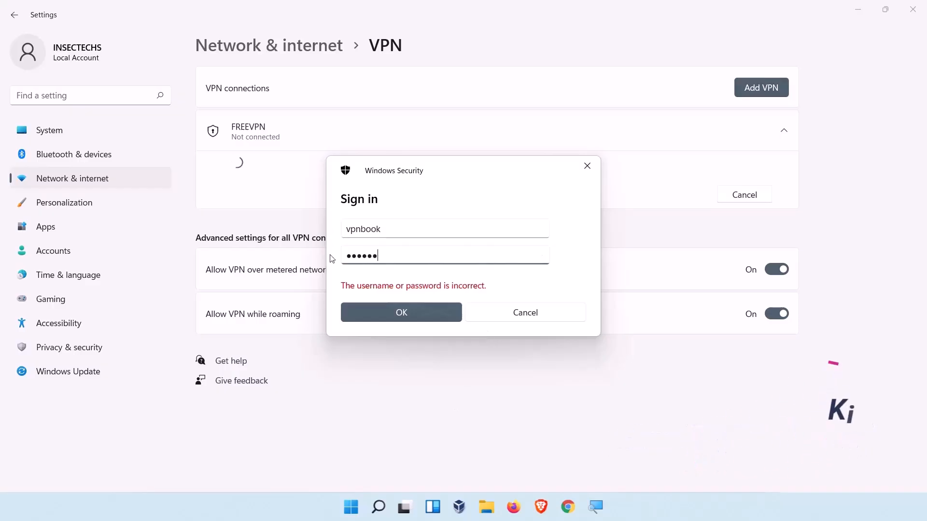
pyautogui.write('•')
pyautogui.click(549, 274)
pyautogui.doubleClick(545, 261)
pyautogui.click(499, 260)
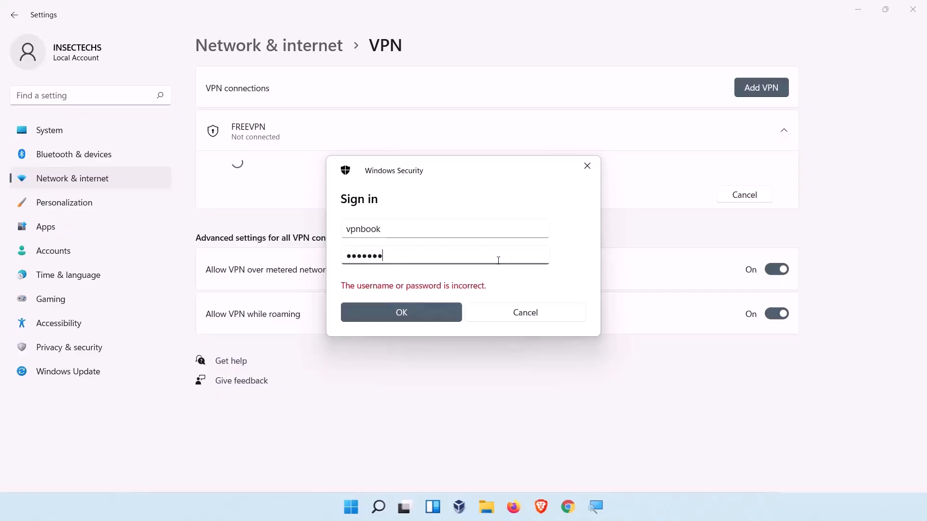
pyautogui.click(422, 315)
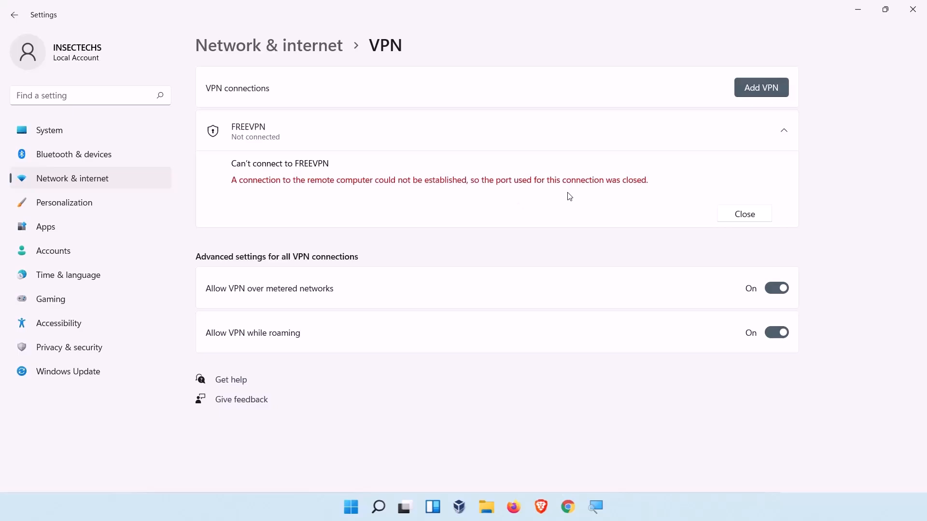
# - Close the connection error and open a new Add a VPN connection dialog
pyautogui.click(733, 216)
pyautogui.click(765, 92)
pyautogui.click(456, 96)
pyautogui.click(442, 101)
pyautogui.click(425, 141)
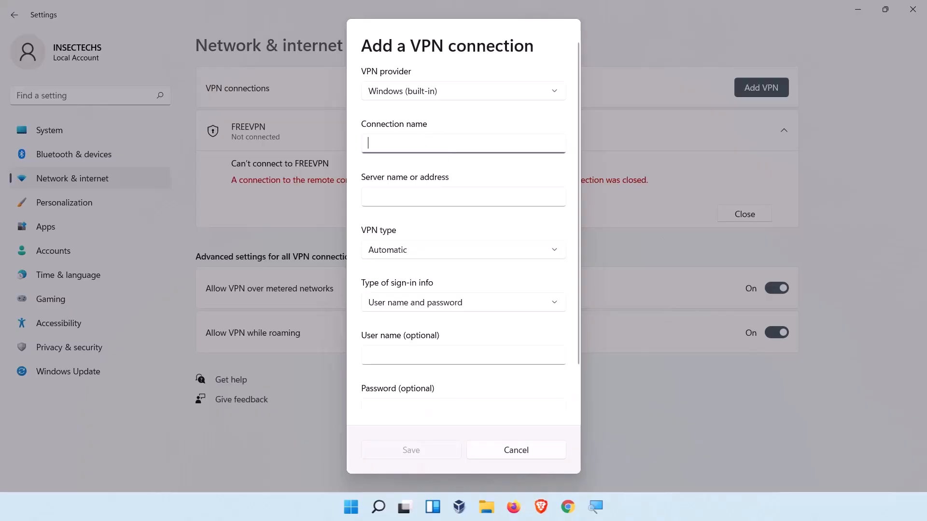
# - Copy the DE4.vpnbook.com server address from the PPTP server list
pyautogui.click(568, 507)
pyautogui.click(107, 326)
pyautogui.scroll(1, 107, 326)
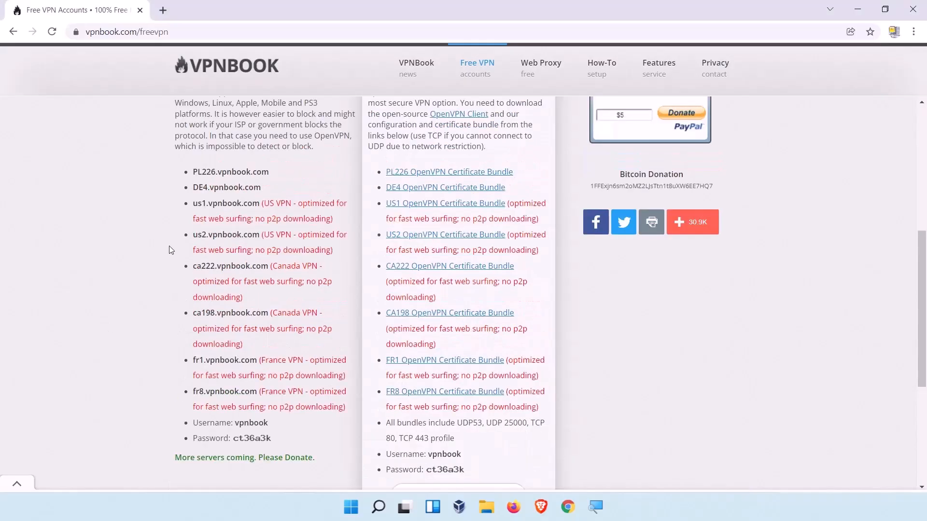
pyautogui.moveTo(261, 184); pyautogui.dragTo(192, 187)
pyautogui.rightClick(208, 188)
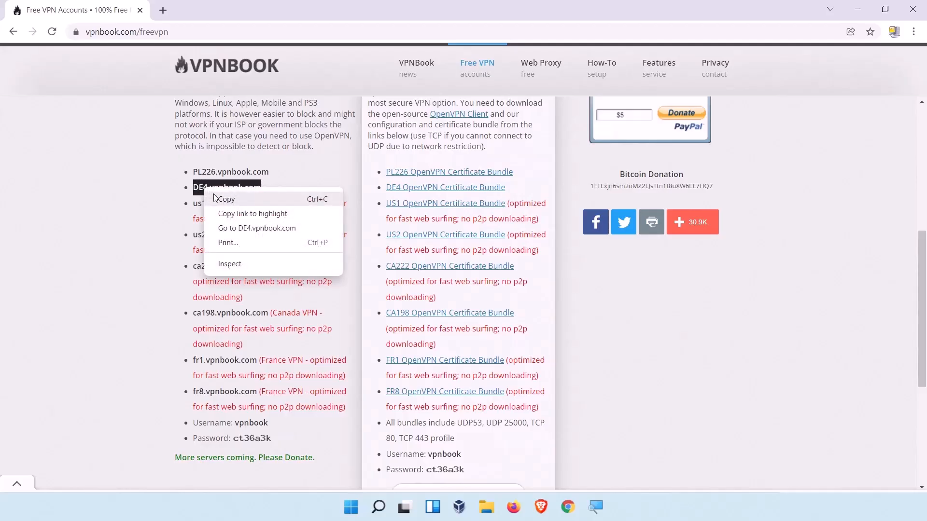
pyautogui.click(226, 198)
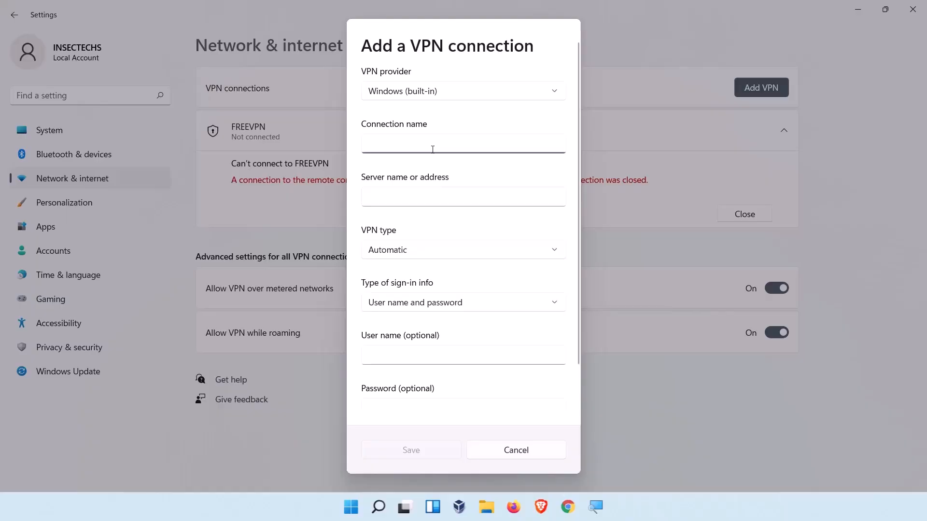
# - Name the connection VPNBOOK and paste DE4.vpnbook.com as the server address
pyautogui.write('VP')
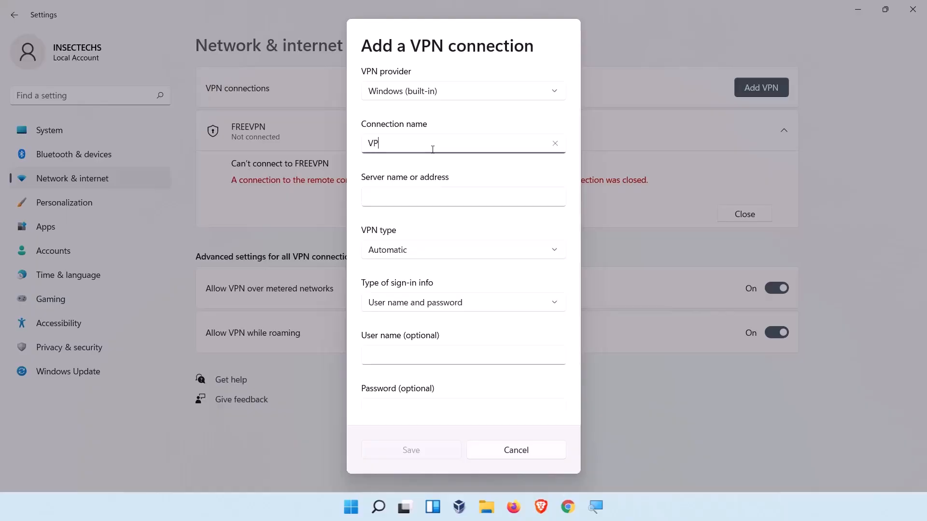
pyautogui.write('NBOOKO')
pyautogui.press('BackSpace')
pyautogui.press('Tab')
pyautogui.hotkey('ctrl', 'v')
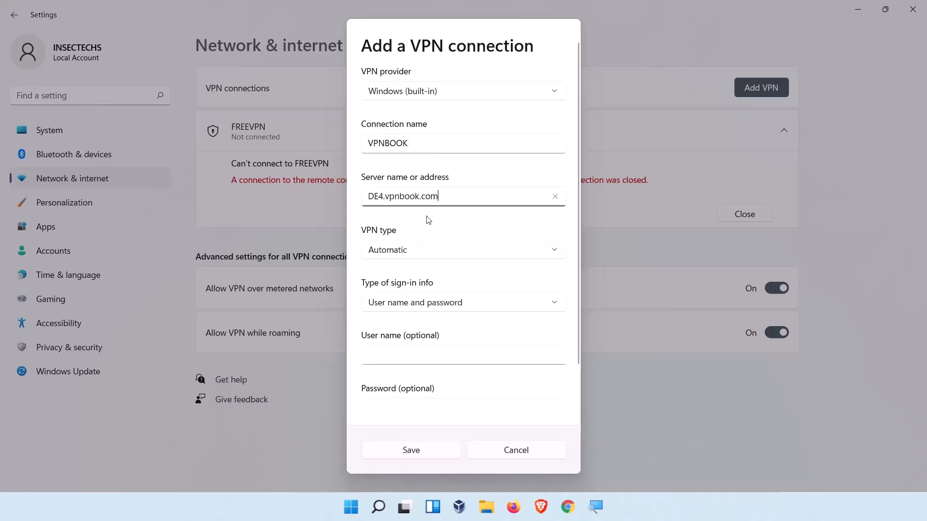
# - Set the VPN type to Point to Point Tunneling Protocol (PPTP) and keep User name and password sign-in
pyautogui.click(433, 250)
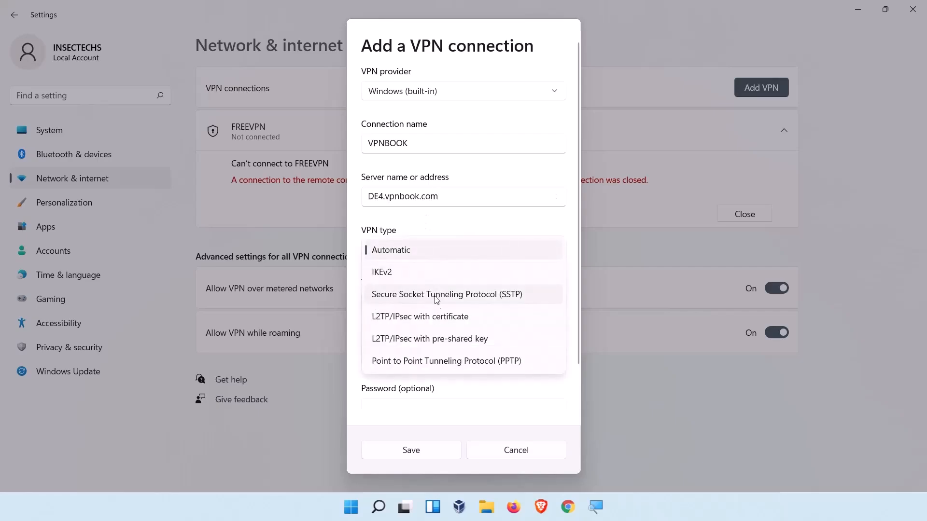
pyautogui.click(433, 368)
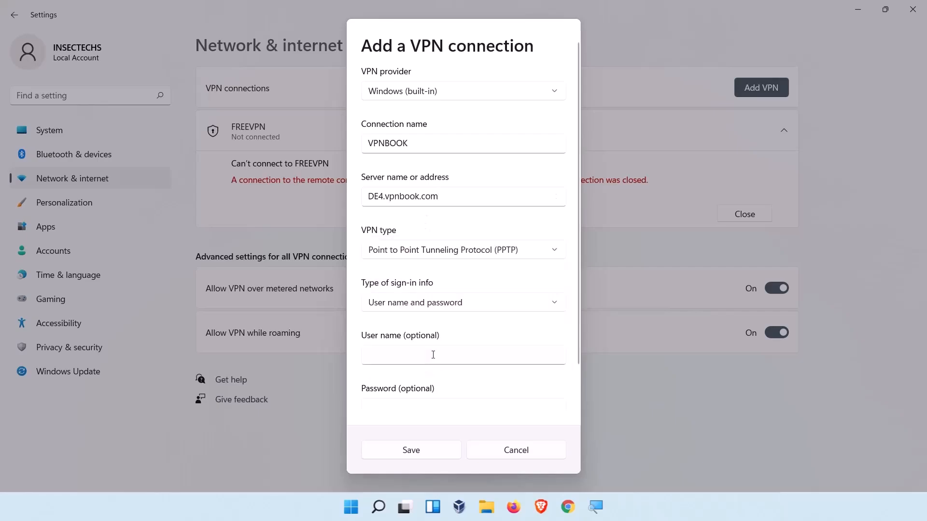
pyautogui.click(413, 256)
pyautogui.click(414, 251)
pyautogui.click(423, 309)
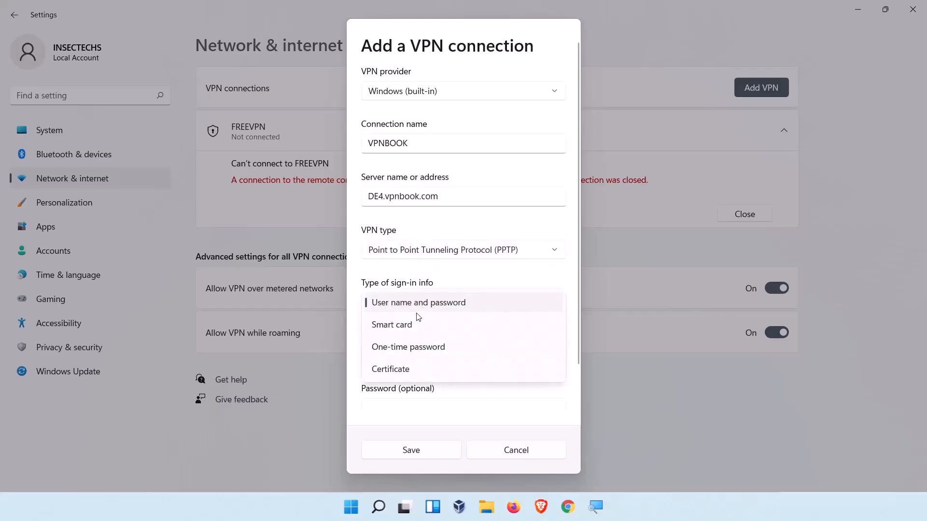
pyautogui.click(509, 408)
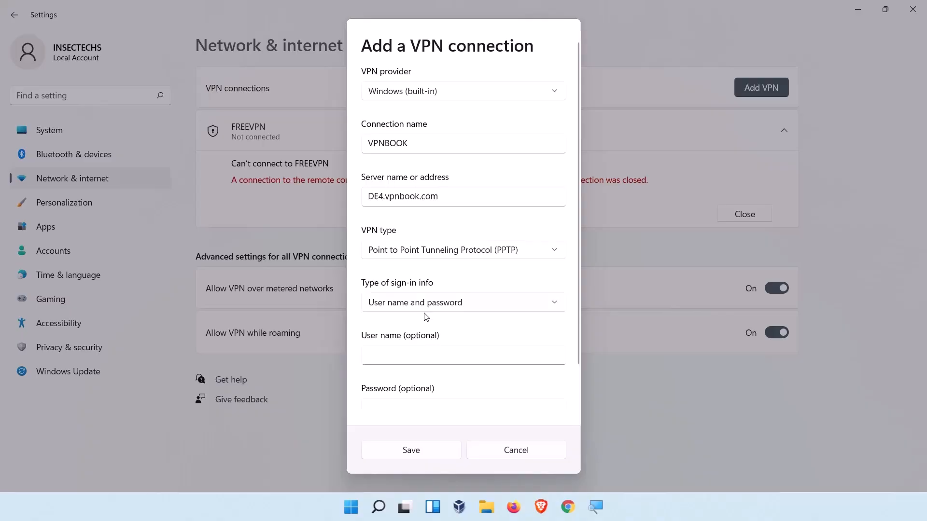
# - Enter vpnbook as the connection's user name
pyautogui.click(425, 349)
pyautogui.hotkey('ctrl', 'v')
pyautogui.hotkey('ctrl', 'z')
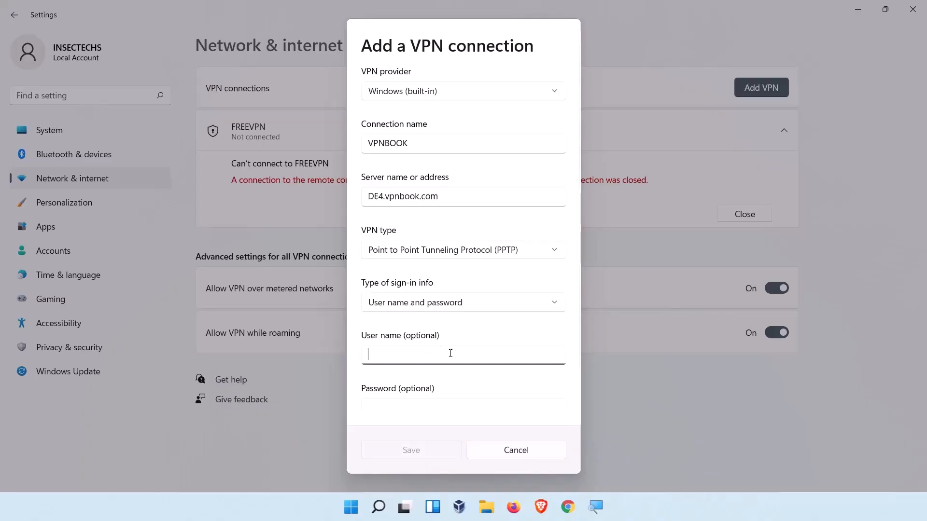
pyautogui.hotkey('ctrl', 'v')
pyautogui.hotkey('shift', 'Left')
pyautogui.hotkey('shift', 'Left')
pyautogui.hotkey('shift', 'Left')
pyautogui.press('BackSpace')
pyautogui.press('BackSpace')
pyautogui.moveTo(384, 354); pyautogui.dragTo(318, 357)
pyautogui.press('BackSpace')
pyautogui.press('Delete')
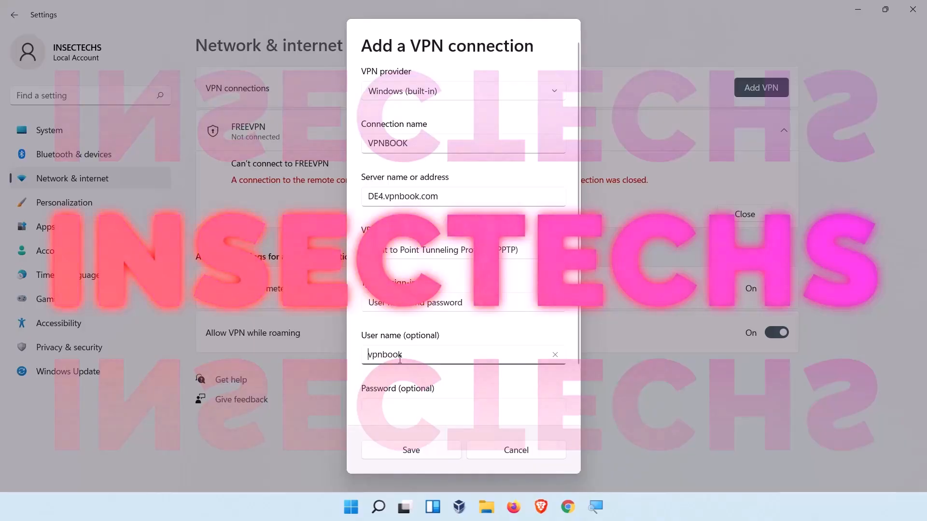
# - Enter the VPNBook account password and reveal it to verify
pyautogui.click(397, 408)
pyautogui.scroll(-2, 485, 326)
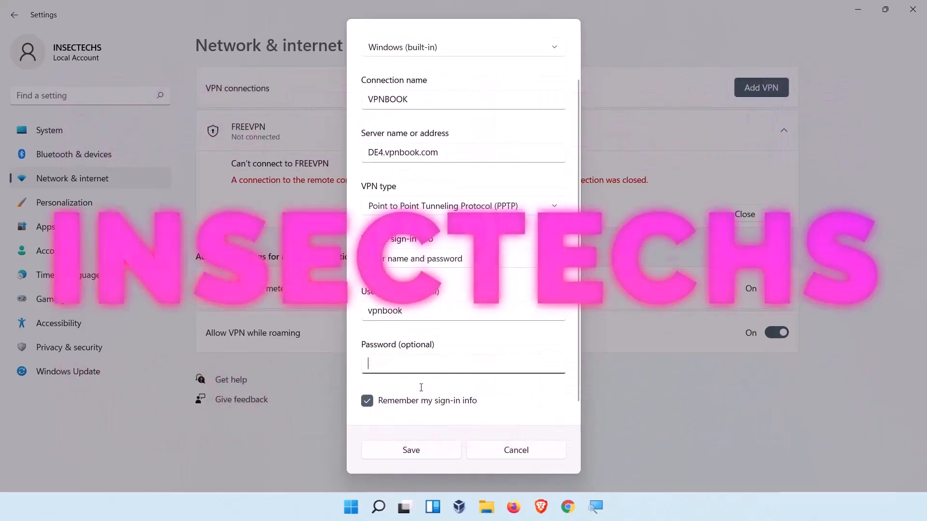
pyautogui.write('****')
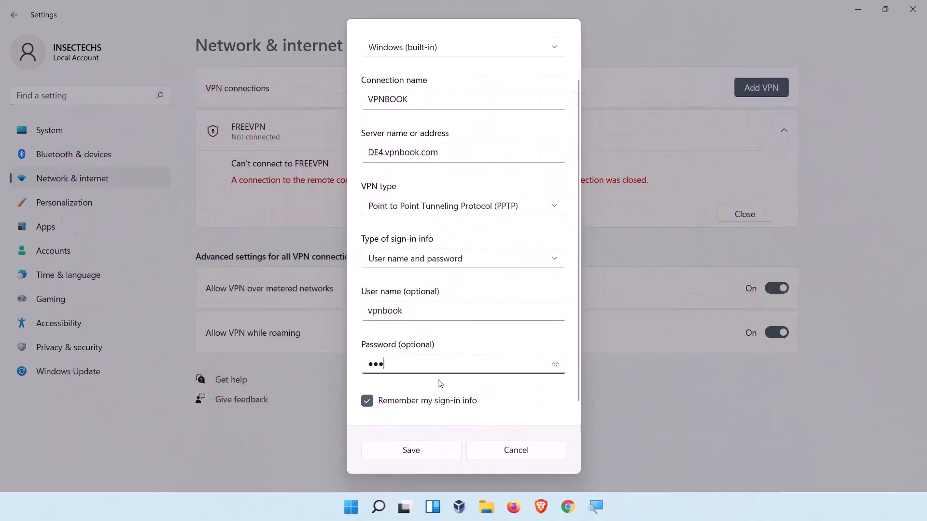
pyautogui.write('*')
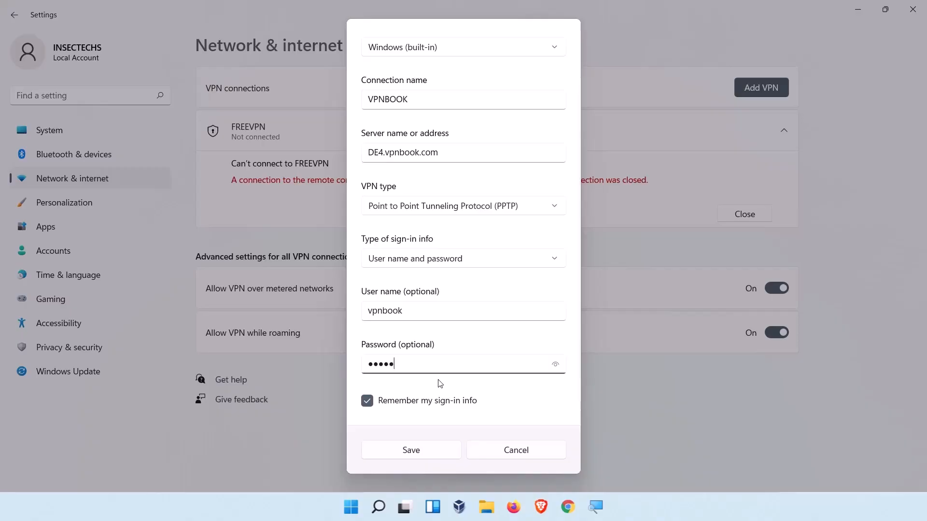
pyautogui.write('**')
pyautogui.click(553, 370)
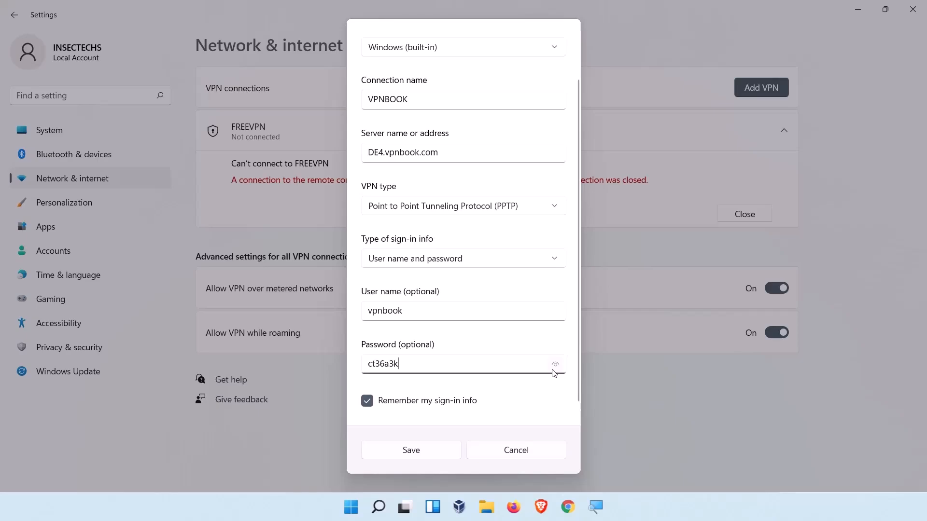
# - Save the VPNBOOK connection and connect to it
pyautogui.click(441, 459)
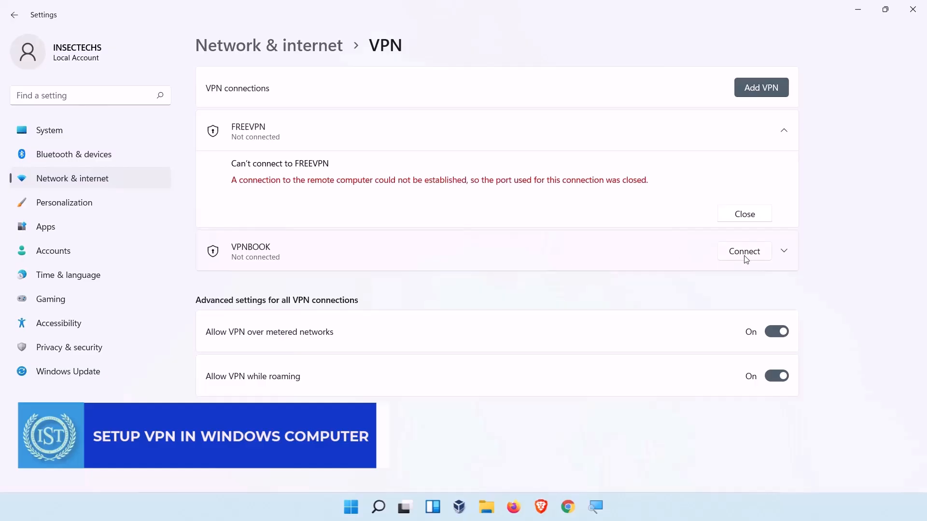
pyautogui.click(746, 254)
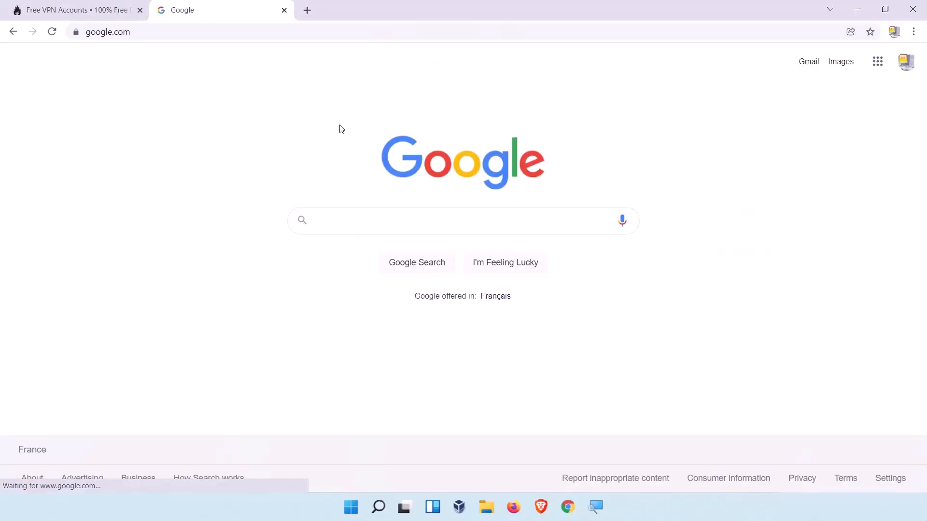
# - Search Google for what is my ip and select the public IP address shown
pyautogui.write('What is')
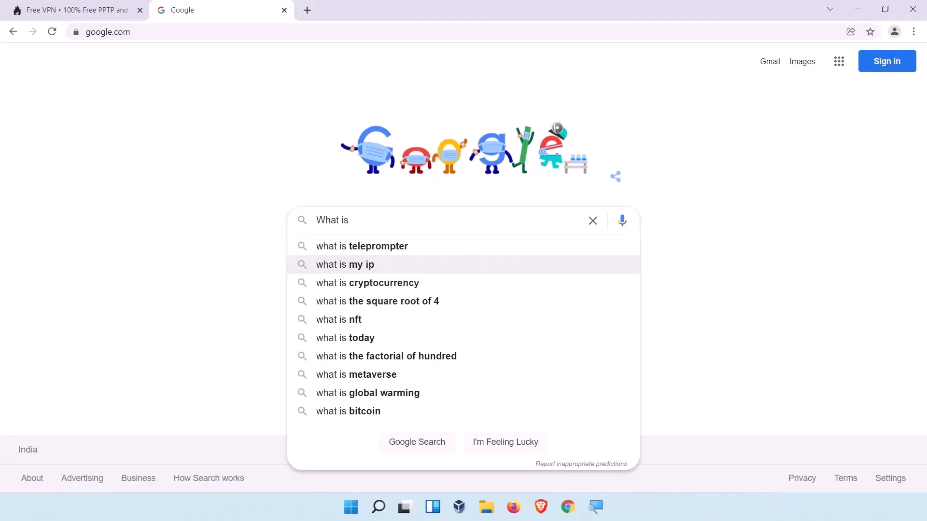
pyautogui.click(560, 265)
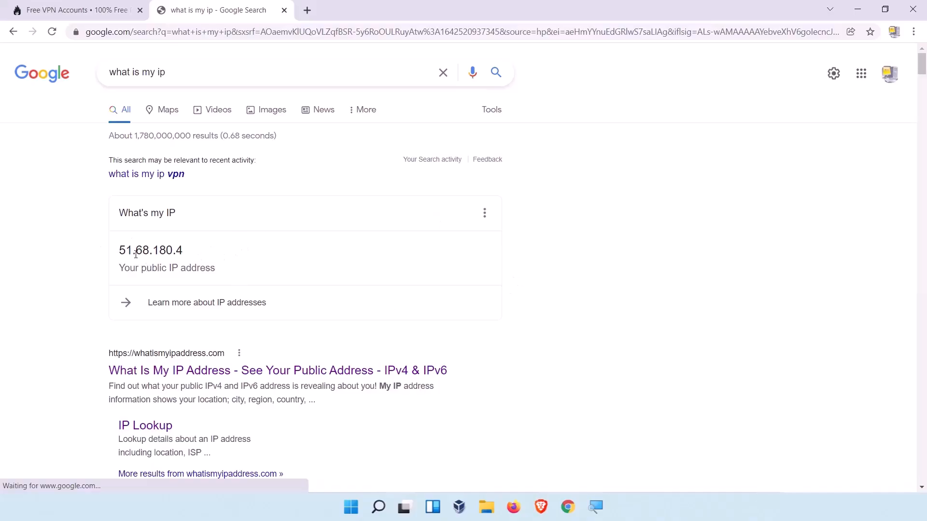
pyautogui.moveTo(193, 255); pyautogui.dragTo(117, 255)
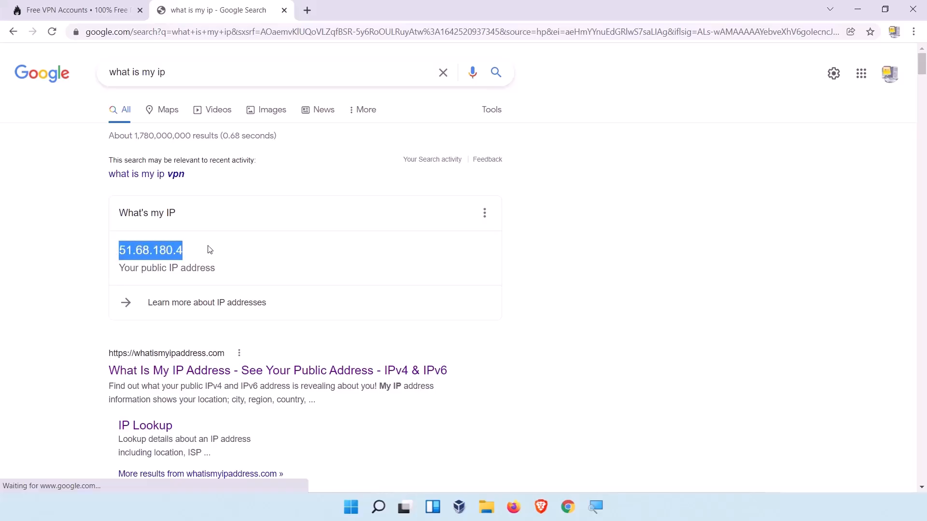
# - Open facebook.com in a new browser tab
pyautogui.click(558, 354)
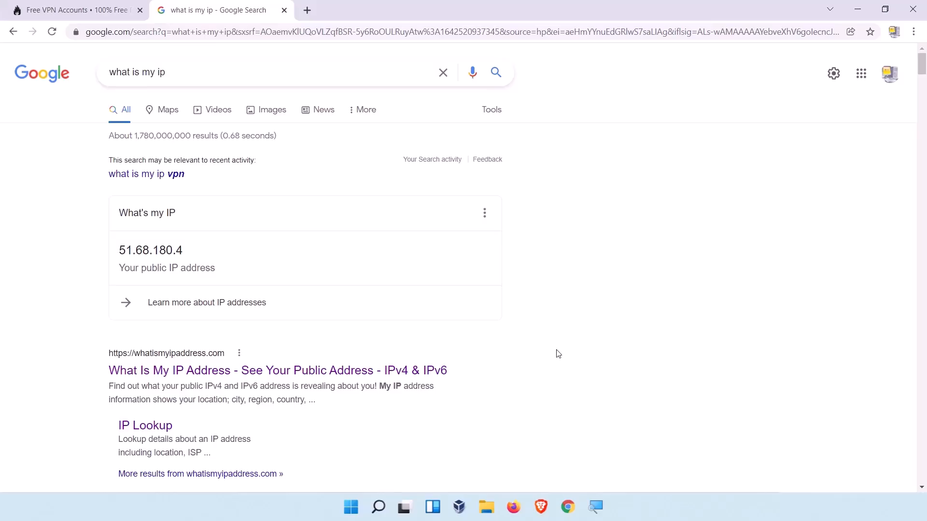
pyautogui.click(347, 32)
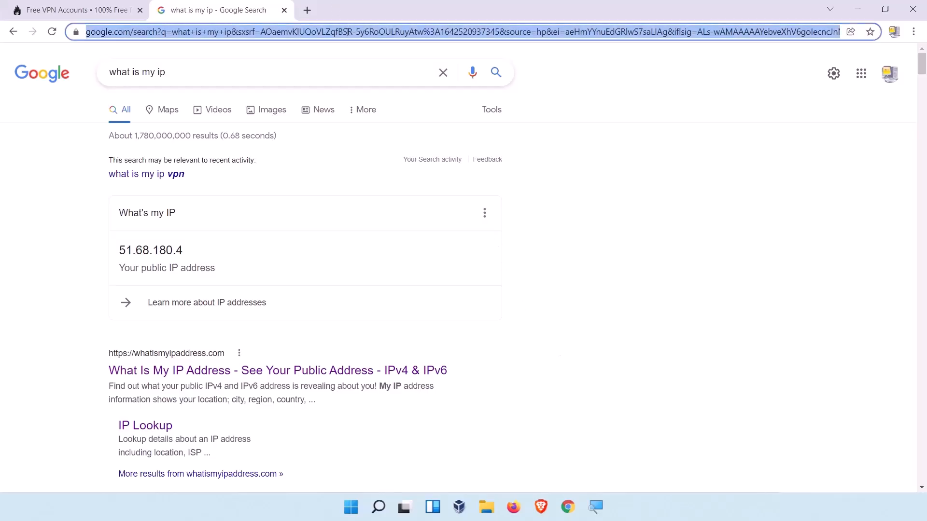
pyautogui.hotkey('ctrl', 't')
pyautogui.write('facebook.')
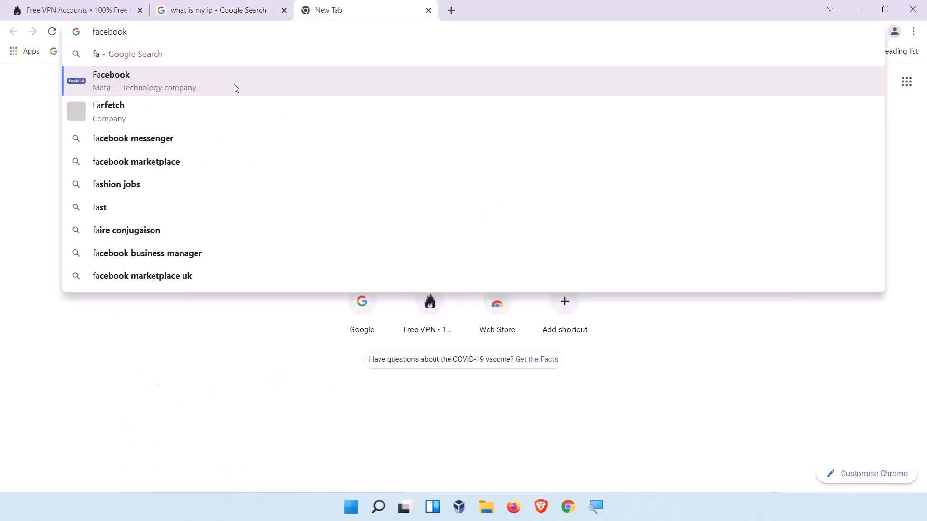
pyautogui.write('com')
pyautogui.press('Return')
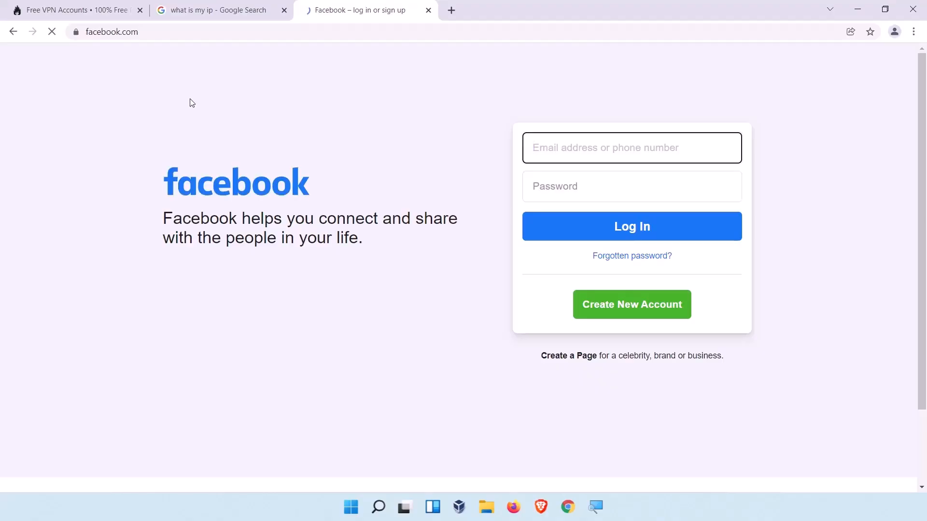
# - Open Google's home page in another new tab
pyautogui.click(451, 10)
pyautogui.click(55, 51)
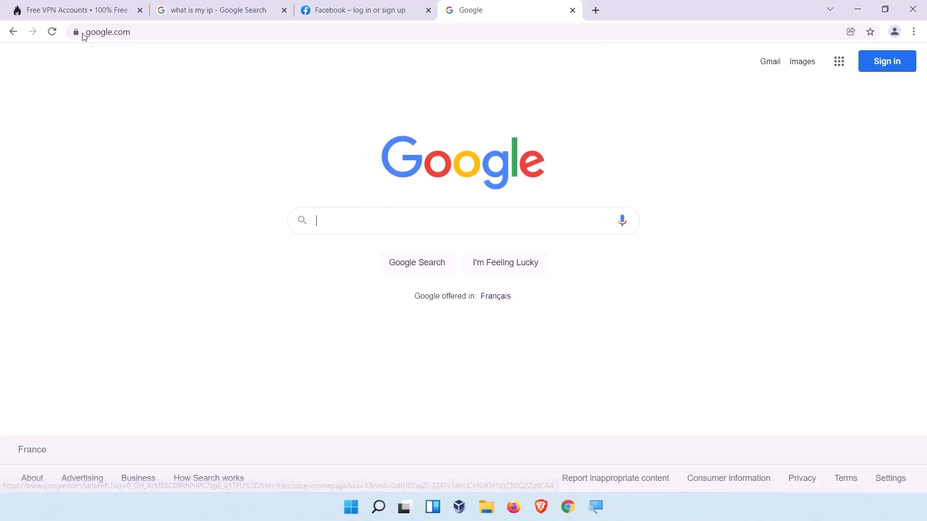
# - Copy the public IP address from the what is my ip results and open the whatismyipaddress.com result
pyautogui.click(162, 14)
pyautogui.moveTo(208, 204); pyautogui.dragTo(115, 205)
pyautogui.rightClick(138, 197)
pyautogui.click(151, 207)
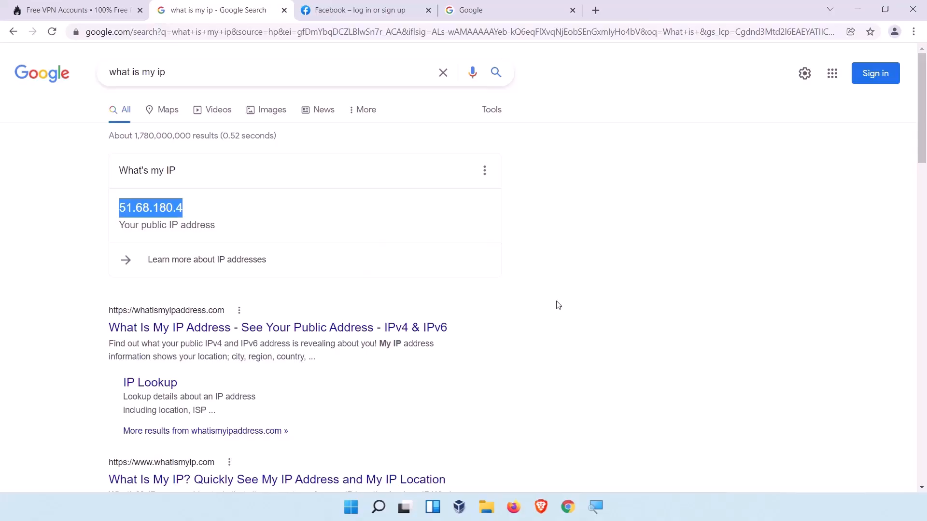
pyautogui.click(299, 328)
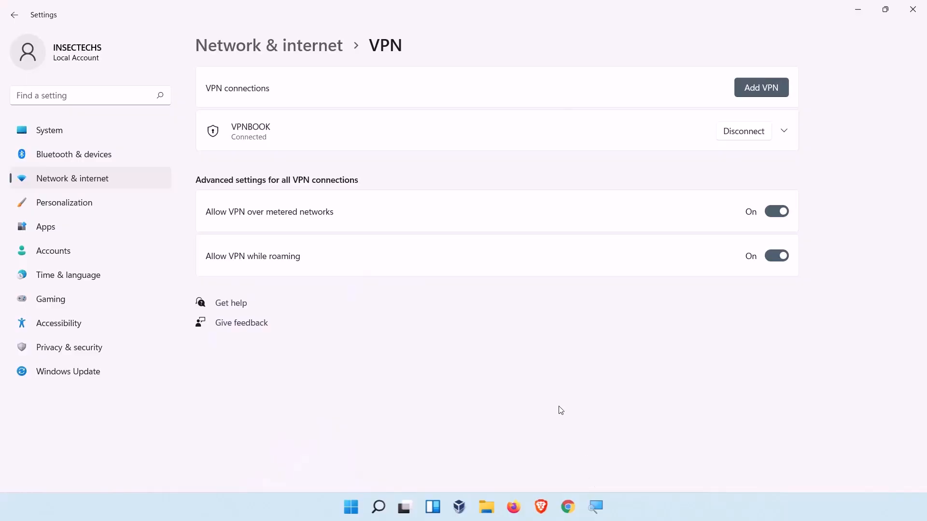
# - Disconnect the VPNBOOK connection in the VPN settings
pyautogui.click(362, 141)
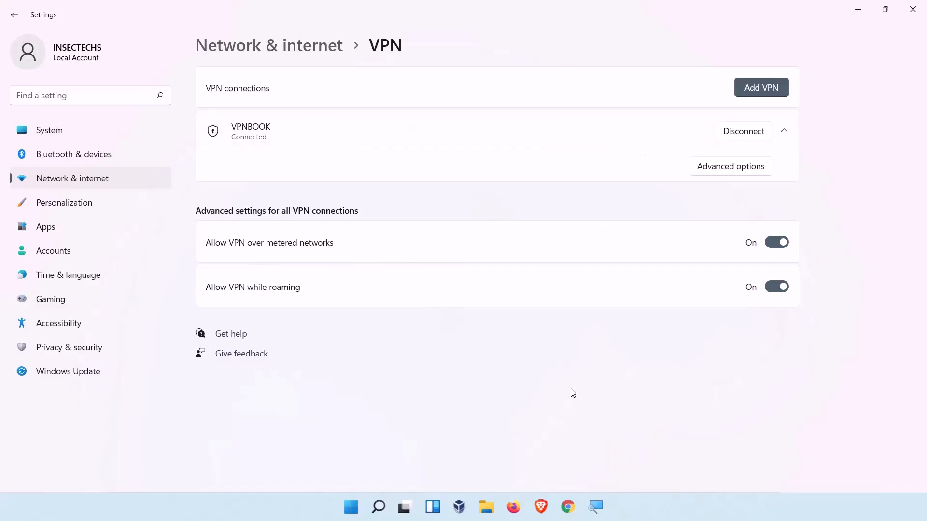
pyautogui.click(744, 137)
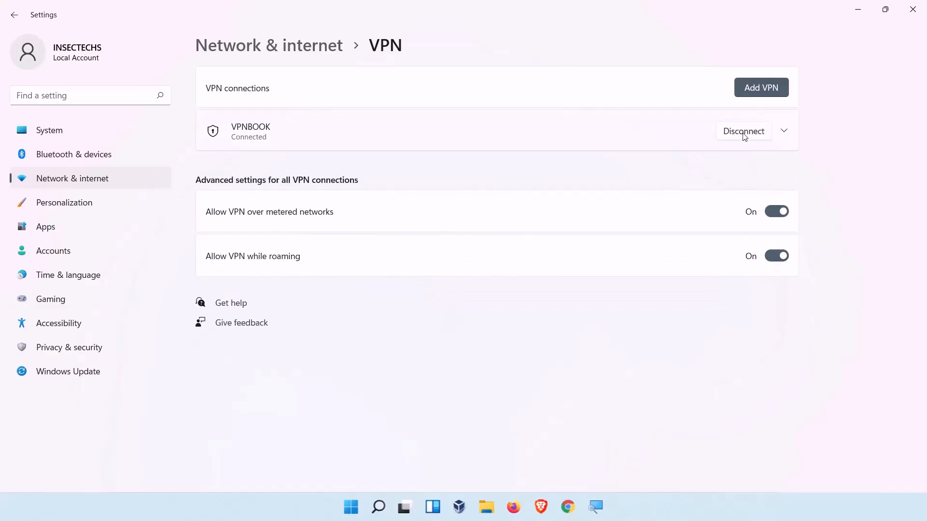
pyautogui.click(744, 135)
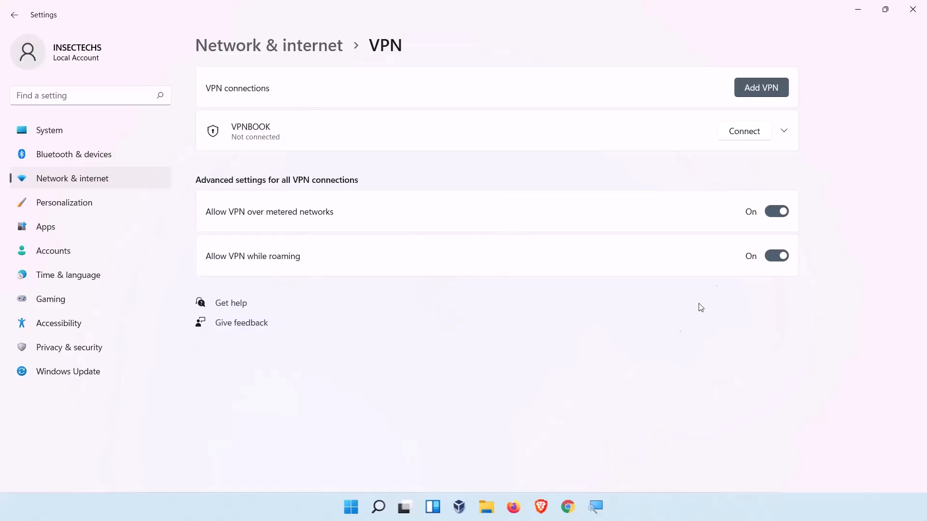
# - Remove the VPNBOOK connection and confirm the removal
pyautogui.click(784, 133)
pyautogui.click(756, 167)
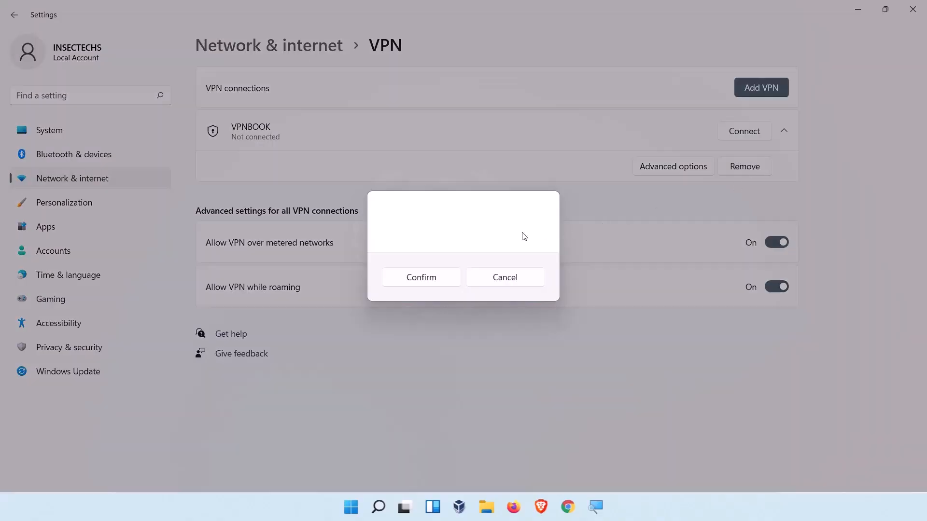
pyautogui.click(452, 281)
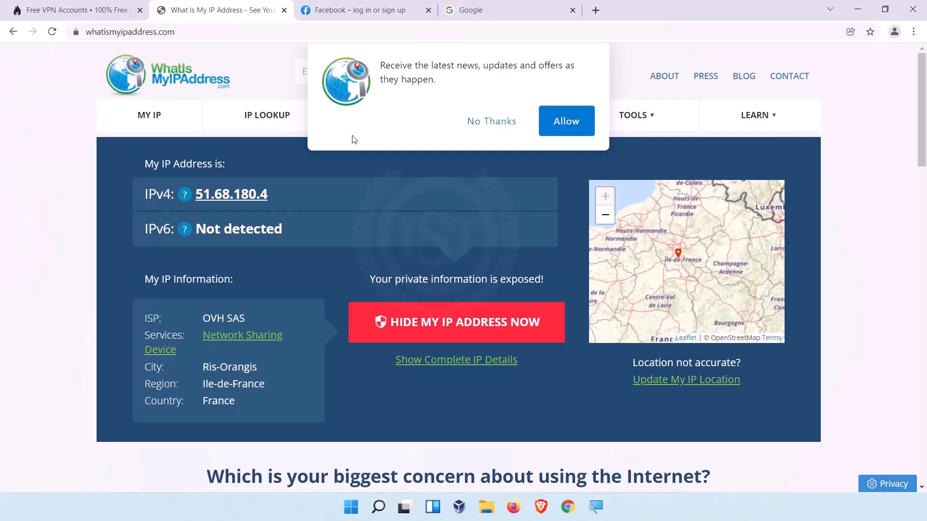
# - Reload the whatismyipaddress.com page and decline its notification prompt
pyautogui.click(53, 32)
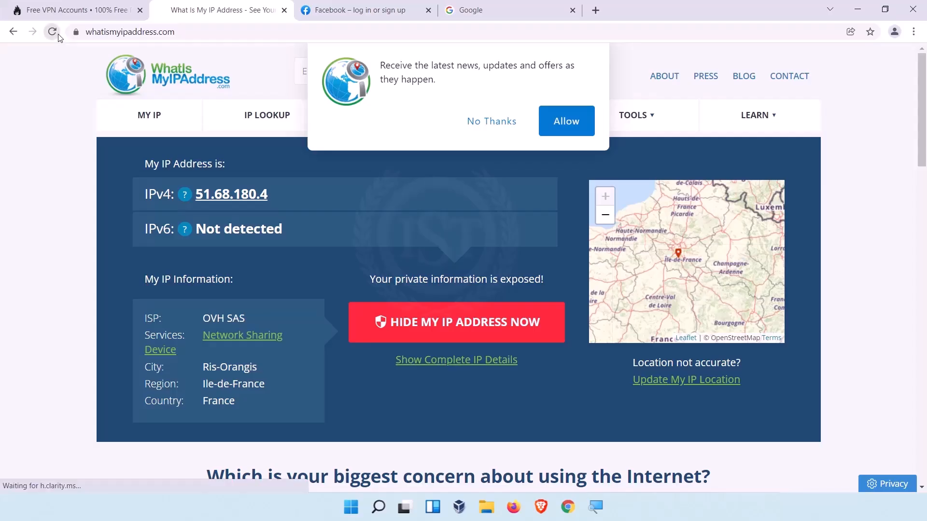
pyautogui.click(488, 123)
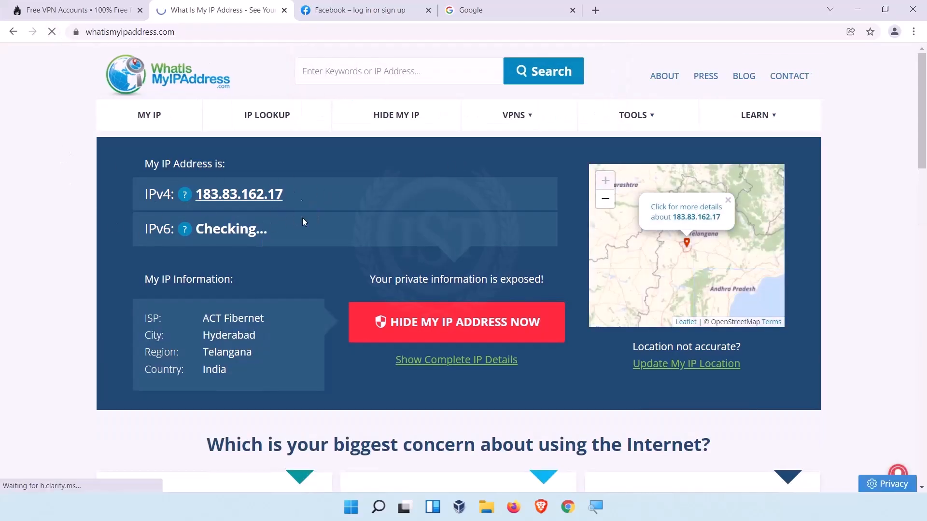
# - Reload the Google tab and search for NORD VPN
pyautogui.click(470, 10)
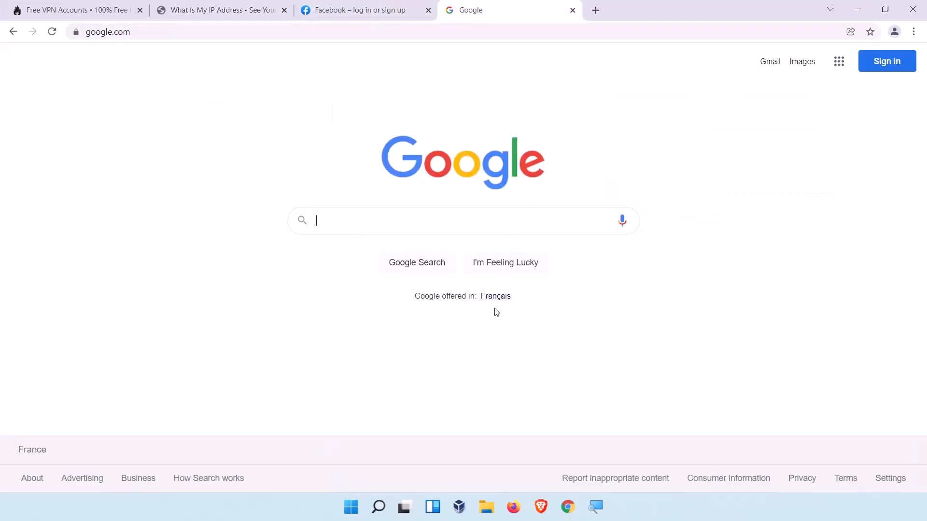
pyautogui.click(51, 31)
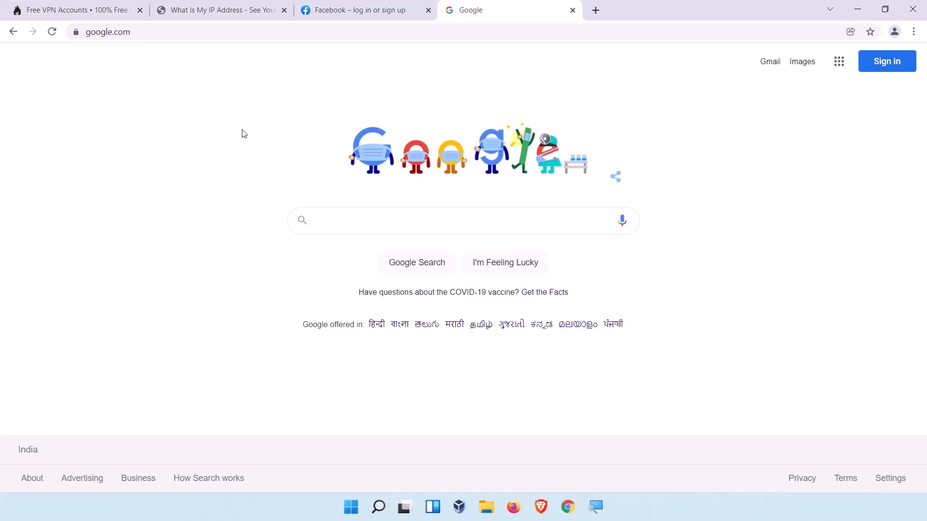
pyautogui.write('NORD')
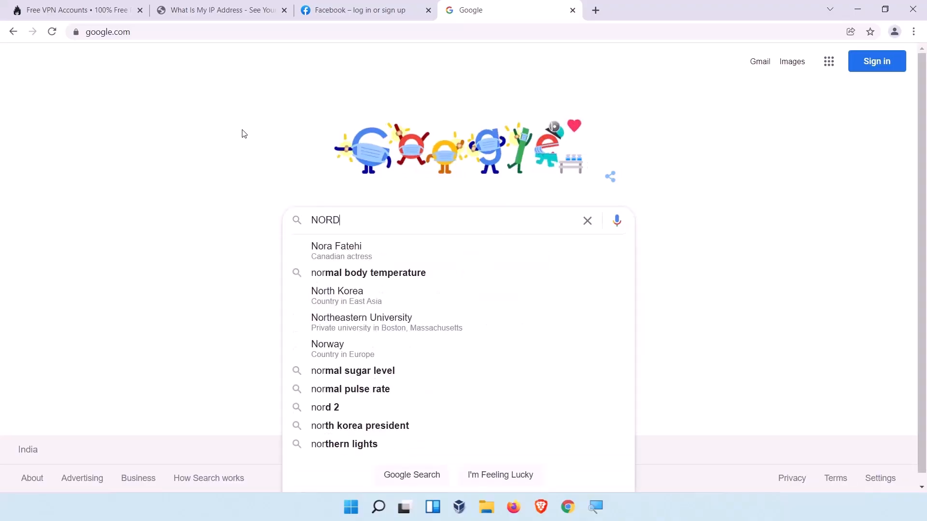
pyautogui.write(' VPN')
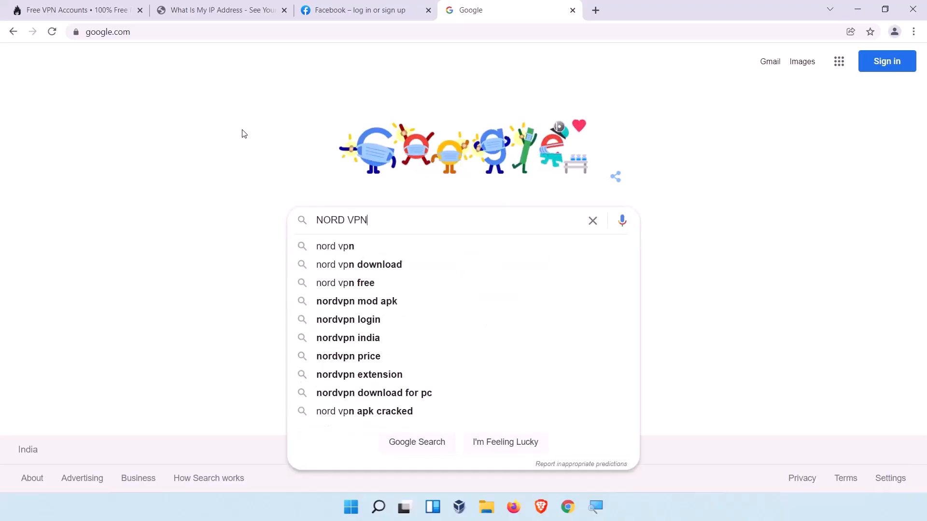
pyautogui.press('Return')
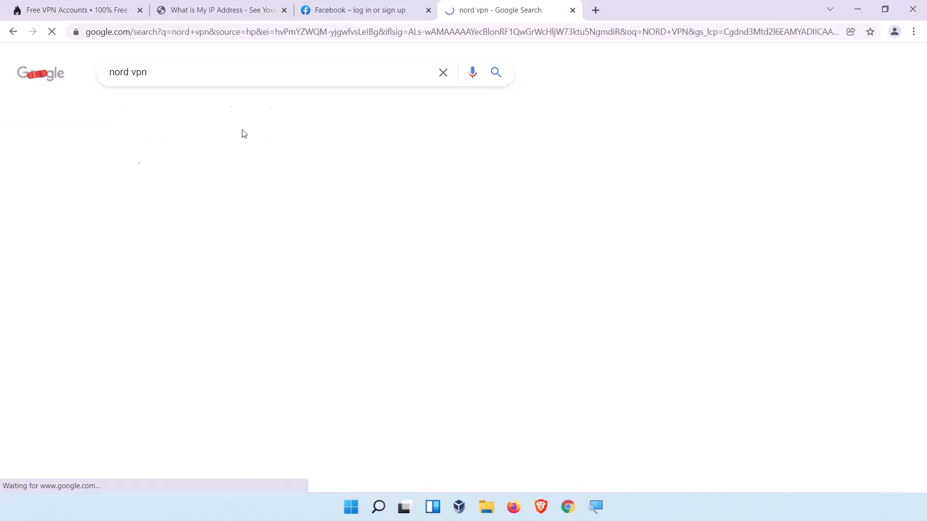
# - Open the NordVPN website from the results and view its pricing plans
pyautogui.scroll(-3, 184, 281)
pyautogui.click(159, 249)
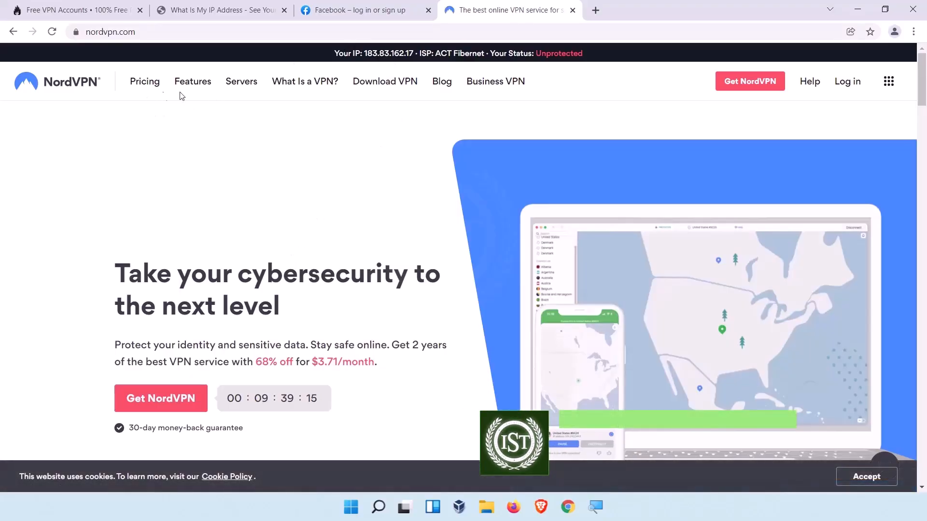
pyautogui.click(144, 81)
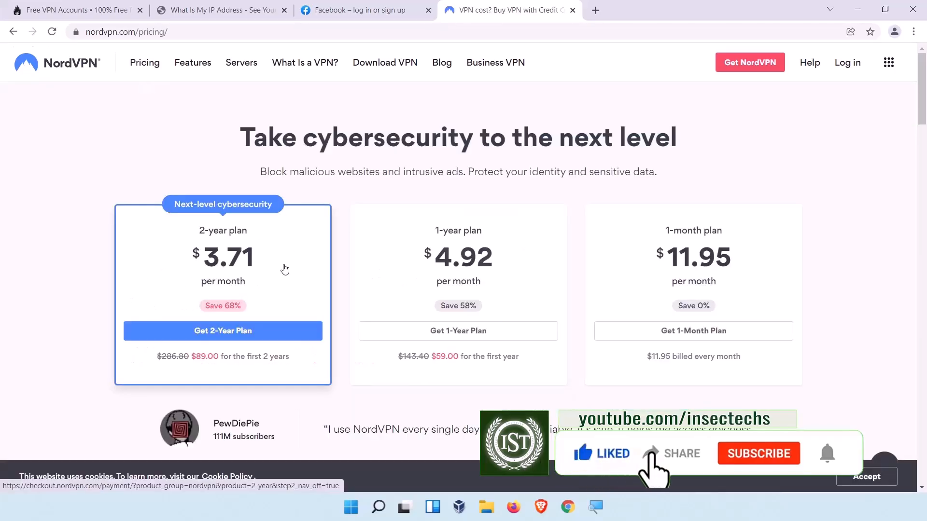
pyautogui.scroll(-3, 290, 290)
pyautogui.scroll(3, 295, 324)
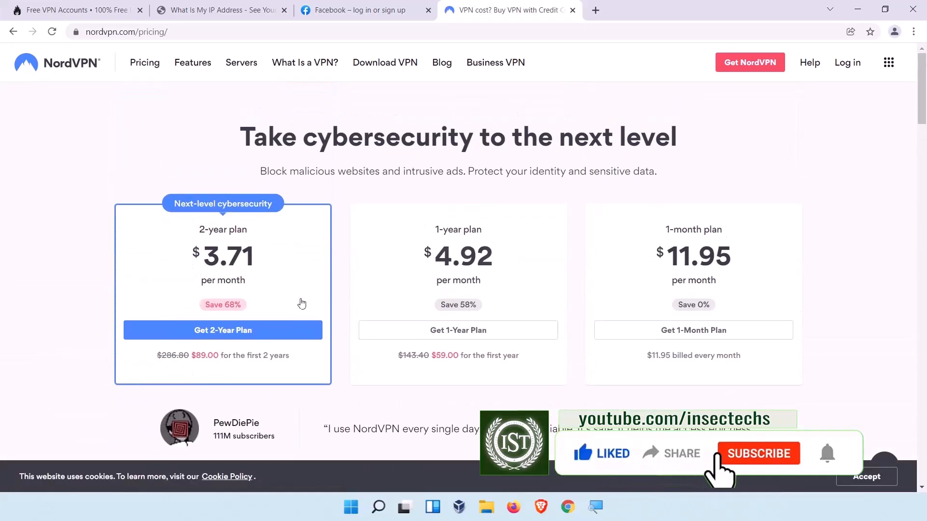
# - Browse the NordVPN Features page
pyautogui.click(189, 67)
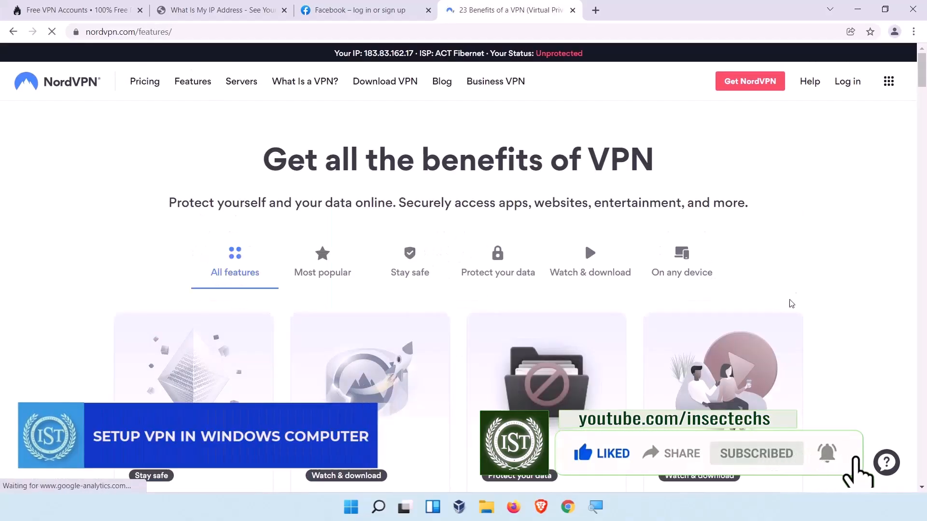
pyautogui.scroll(-4, 792, 296)
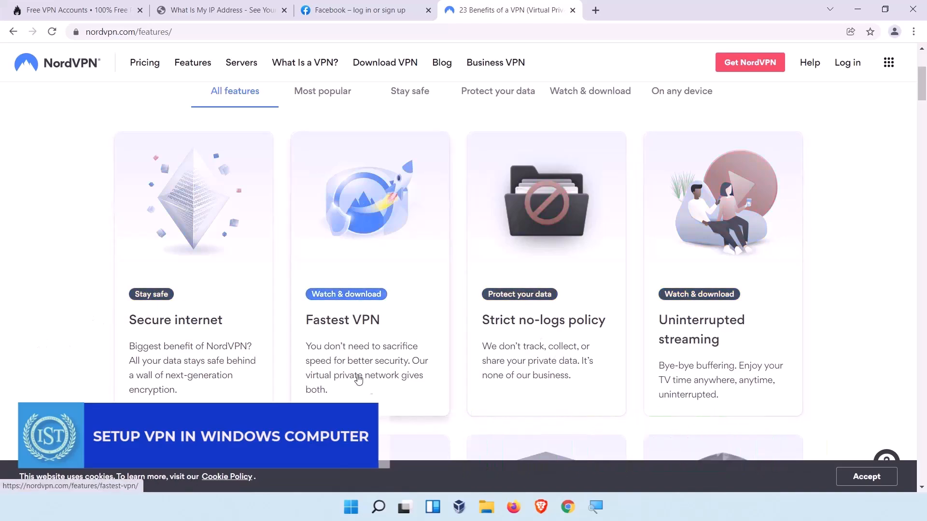
pyautogui.scroll(-6, 637, 360)
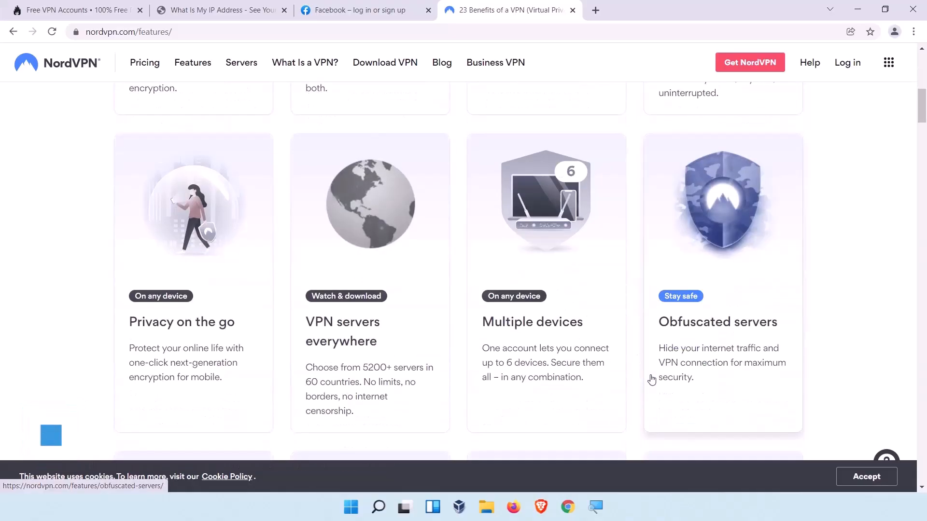
pyautogui.scroll(-1, 80, 347)
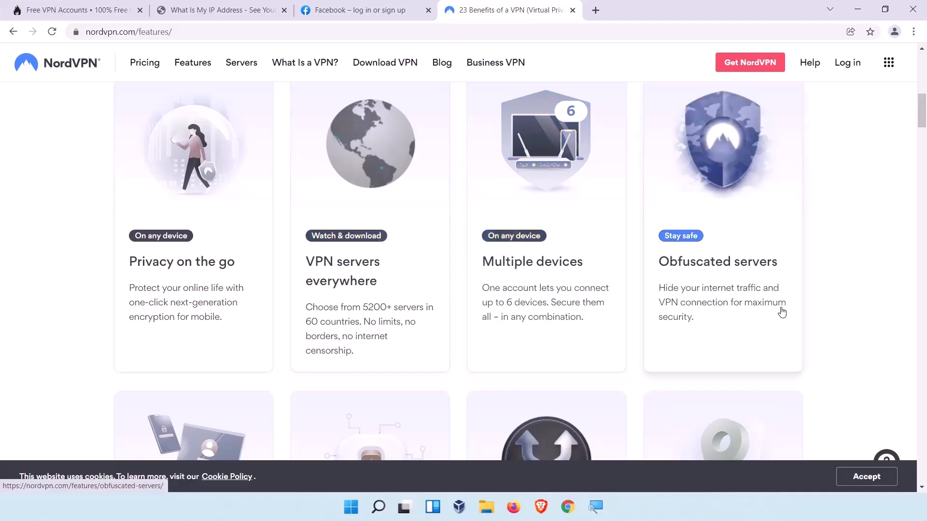
pyautogui.scroll(-2, 821, 320)
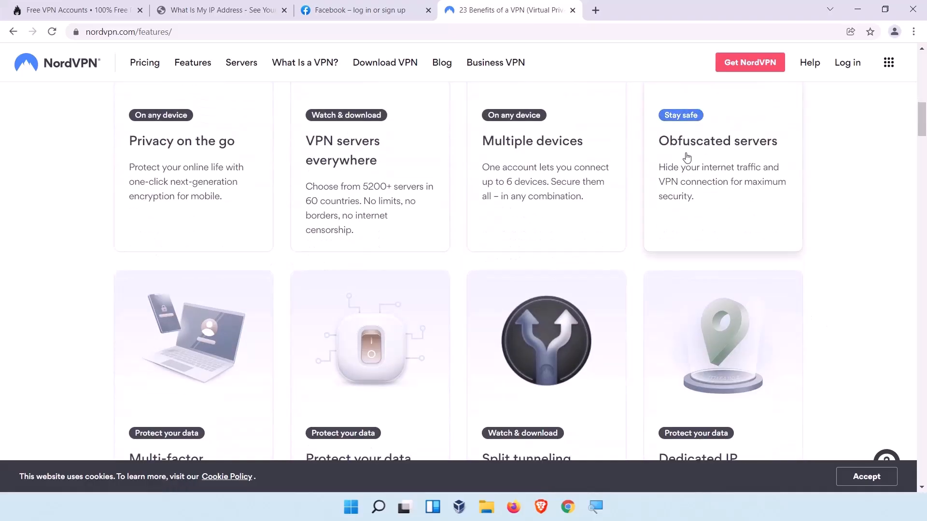
pyautogui.scroll(-3, 842, 259)
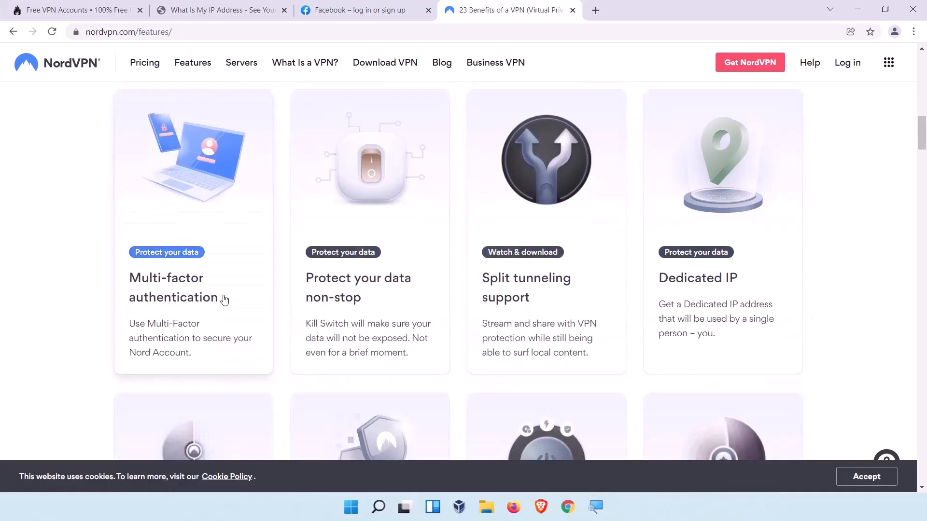
pyautogui.scroll(-2, 224, 302)
pyautogui.scroll(-3, 733, 286)
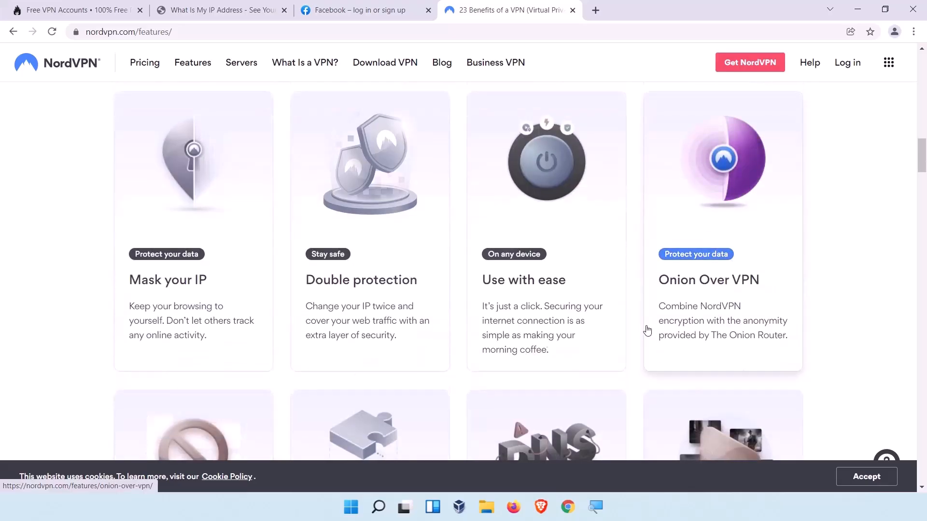
pyautogui.scroll(-2, 413, 356)
pyautogui.scroll(10, 66, 284)
pyautogui.scroll(6, 65, 284)
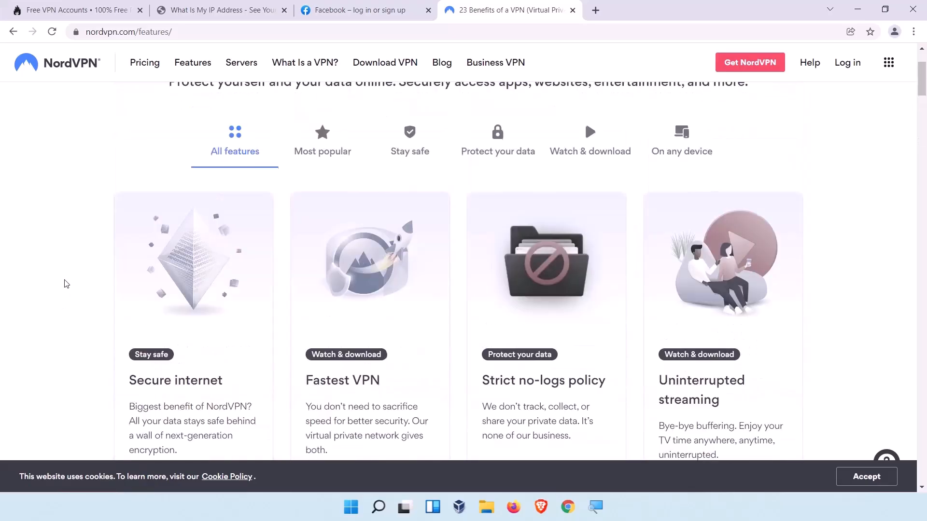
# - Open the Strict no-logs policy feature page
pyautogui.click(334, 270)
pyautogui.scroll(-5, 356, 278)
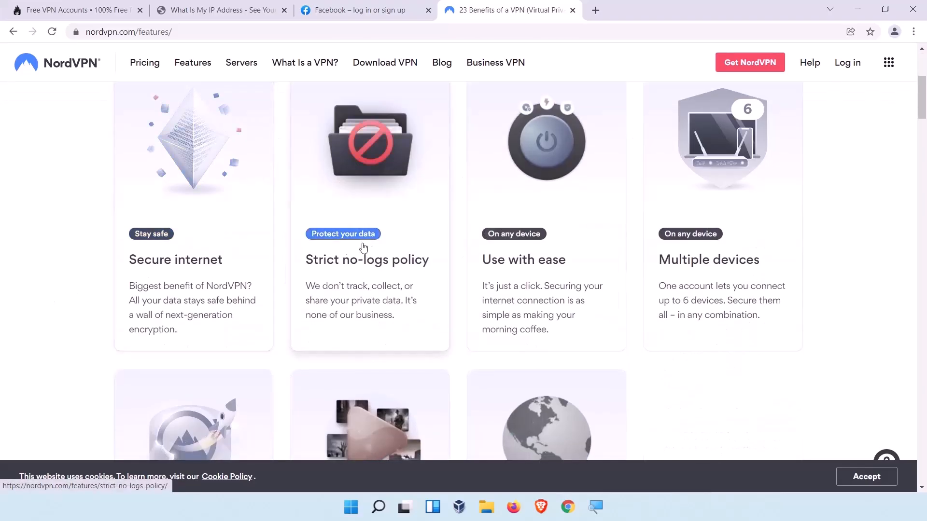
pyautogui.click(353, 267)
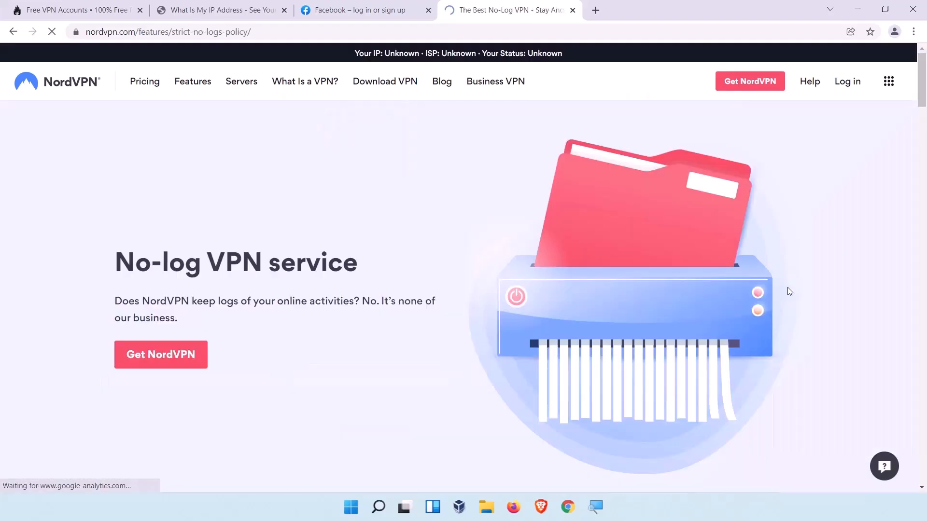
# - Read through the NordVPN no-logs policy page
pyautogui.scroll(-3, 710, 296)
pyautogui.scroll(-5, 306, 224)
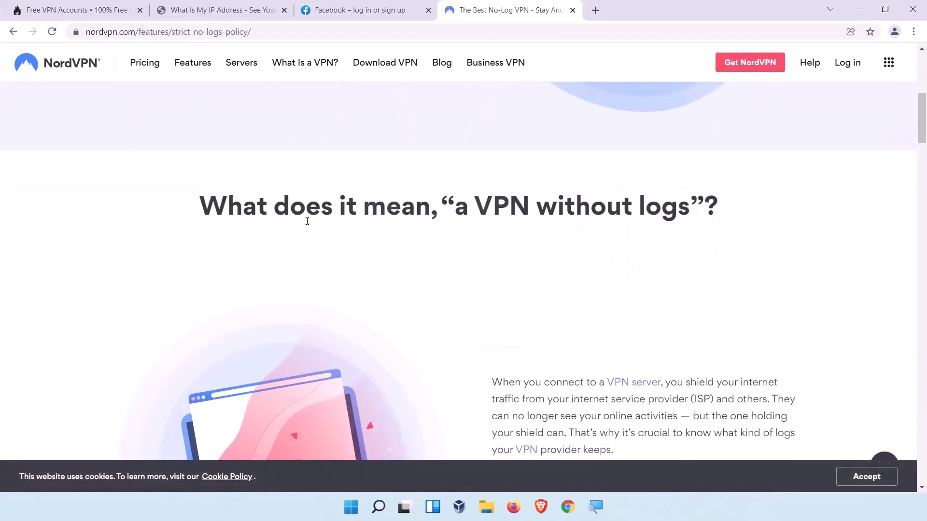
pyautogui.scroll(-2, 306, 274)
pyautogui.scroll(1, 372, 188)
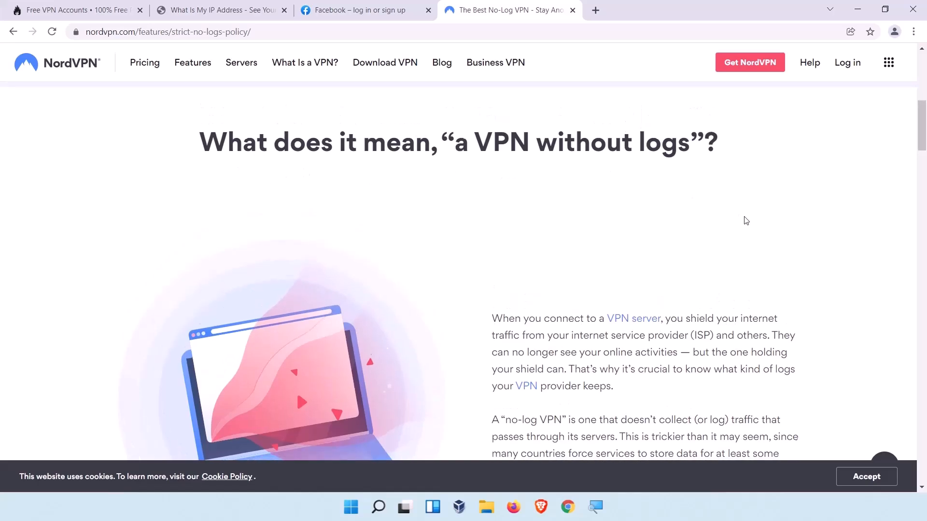
pyautogui.scroll(-2, 662, 274)
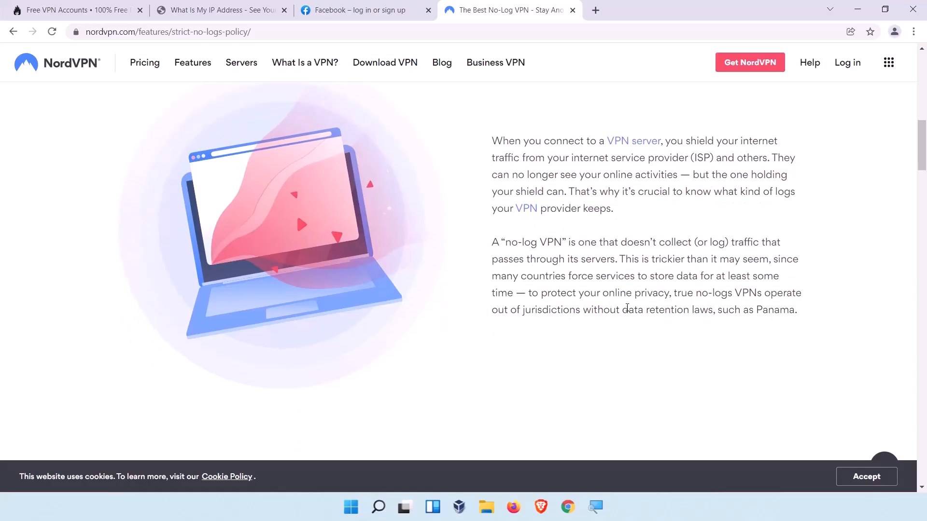
pyautogui.scroll(-4, 650, 315)
pyautogui.scroll(2, 649, 315)
pyautogui.scroll(-5, 650, 315)
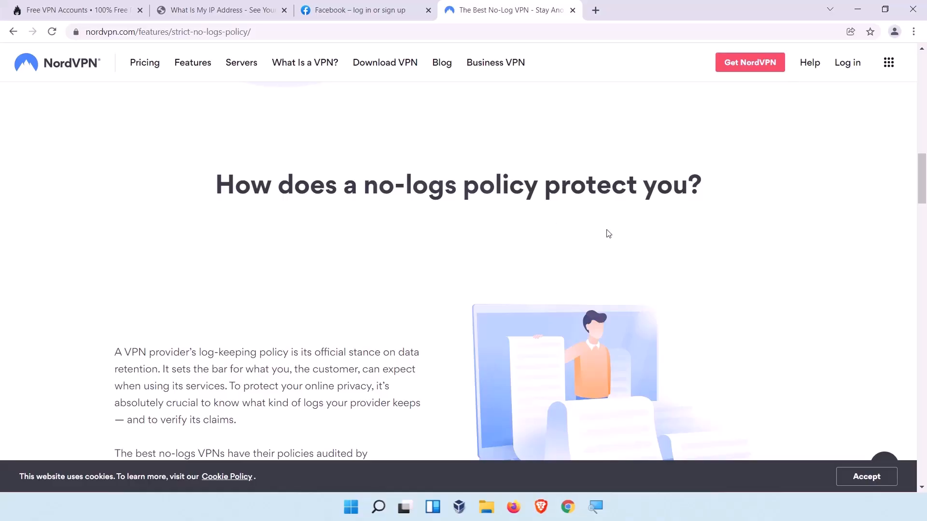
pyautogui.scroll(-2, 606, 234)
pyautogui.scroll(2, 296, 271)
pyautogui.scroll(-2, 296, 271)
pyautogui.scroll(-5, 296, 271)
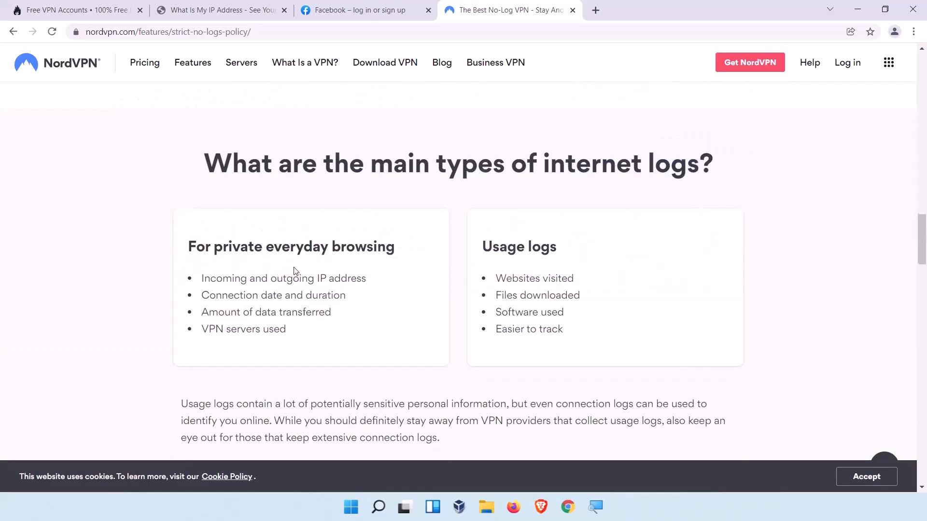
pyautogui.scroll(5, 296, 271)
pyautogui.scroll(3, 296, 270)
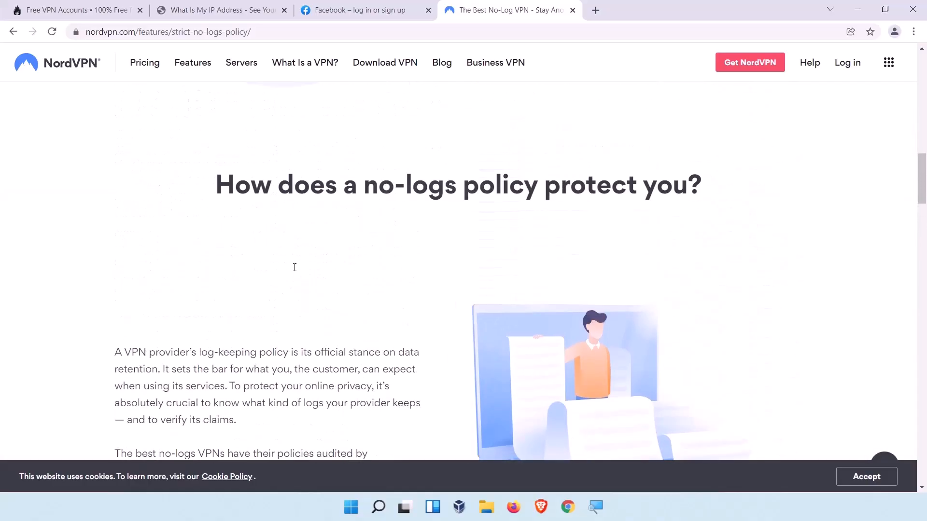
pyautogui.scroll(-12, 296, 271)
pyautogui.scroll(-4, 293, 269)
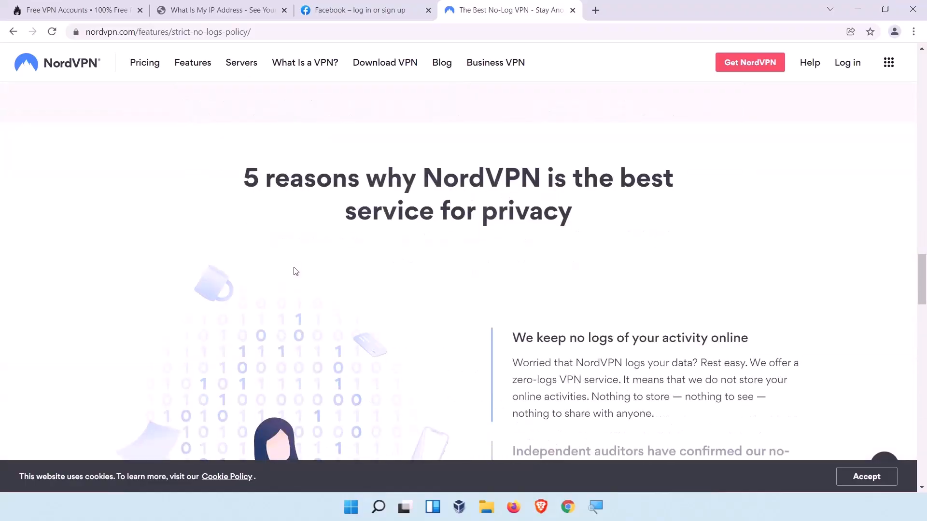